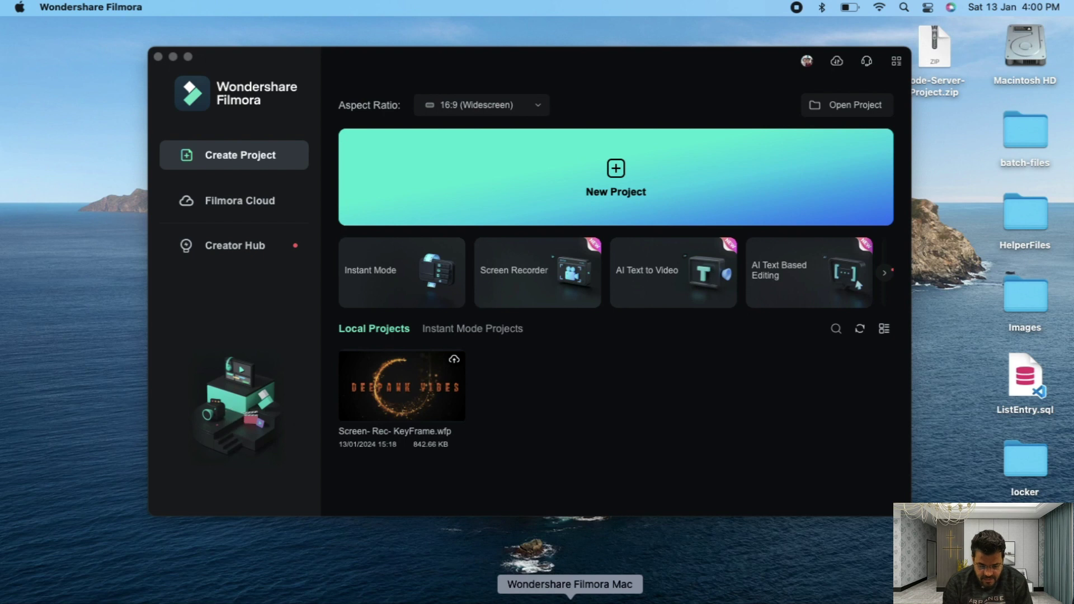
Step: Start a new project and import images (3).jpeg from Downloads > Media > BackGround Wall
left_click(616, 171)
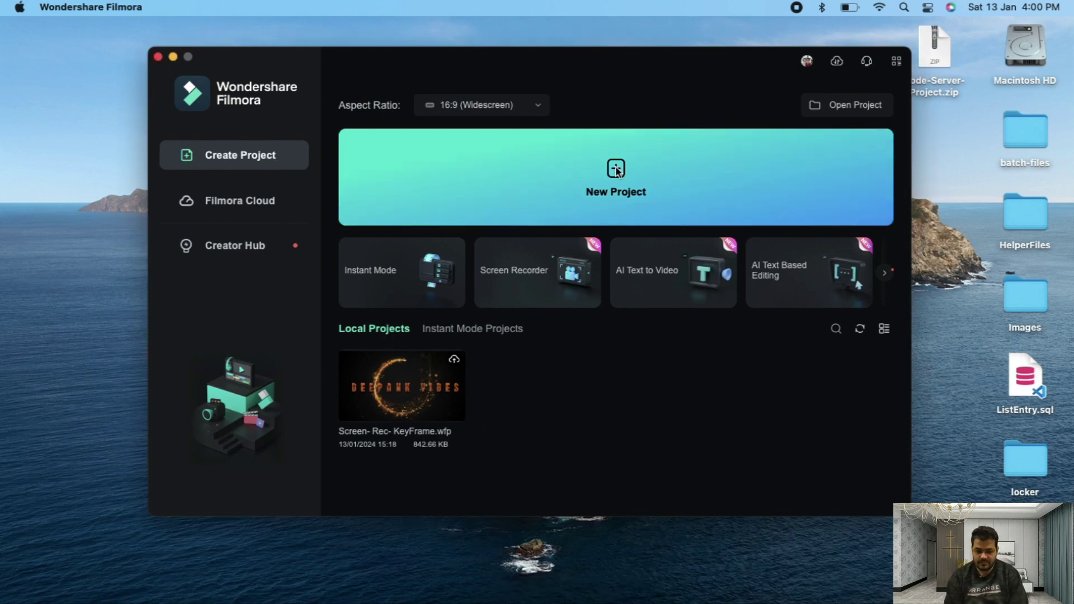
left_click(616, 170)
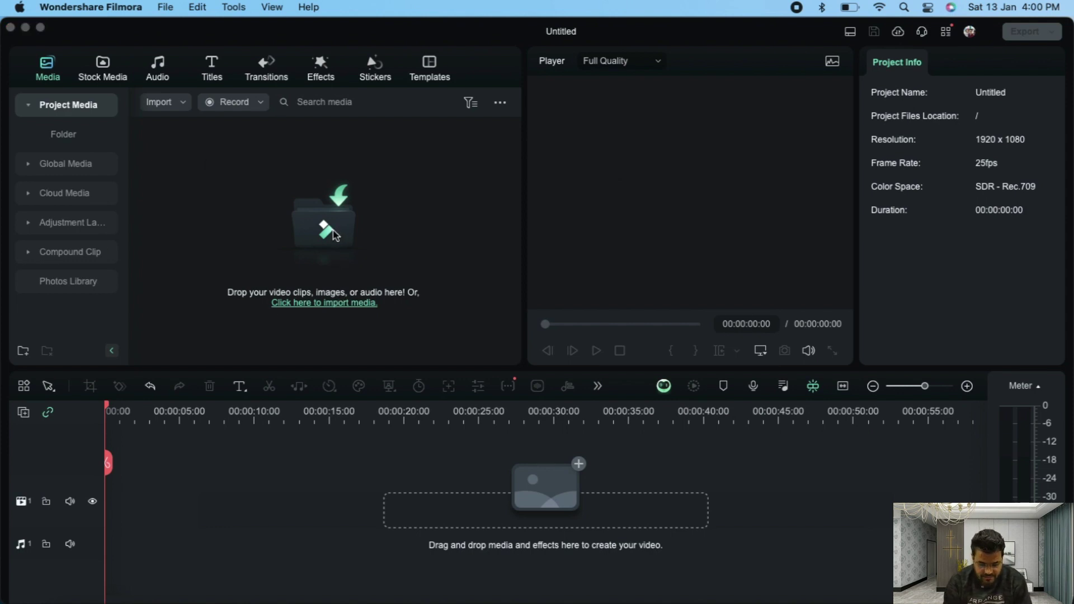
left_click(333, 234)
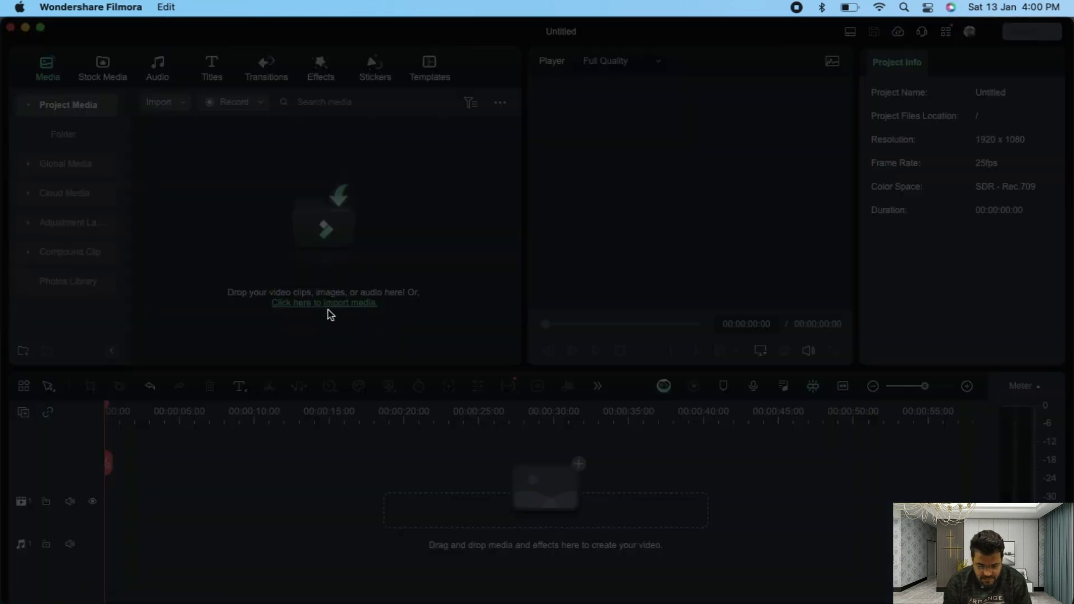
left_click(385, 177)
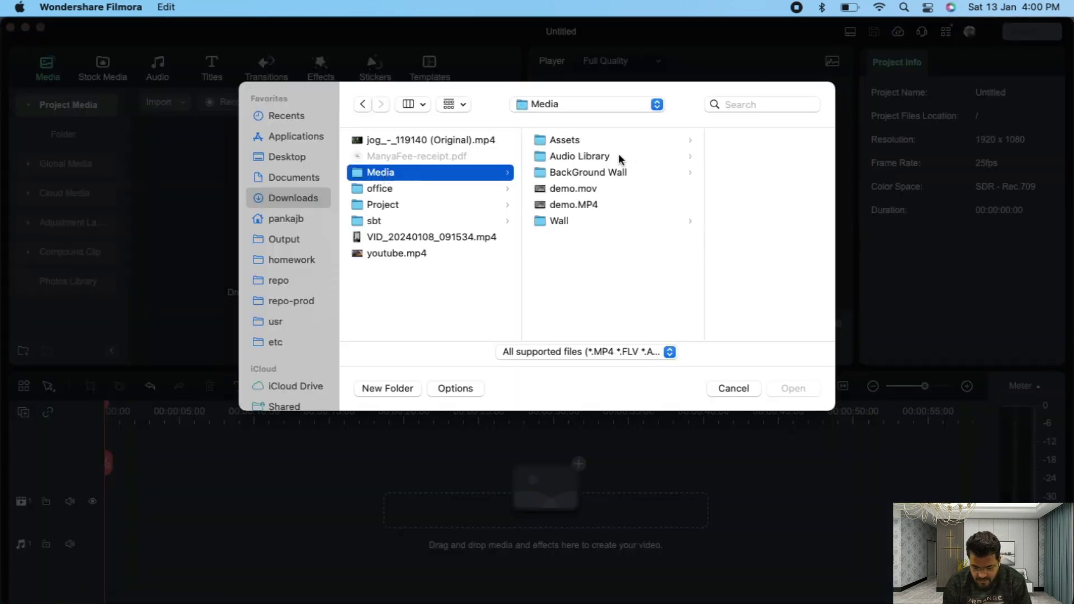
left_click(577, 177)
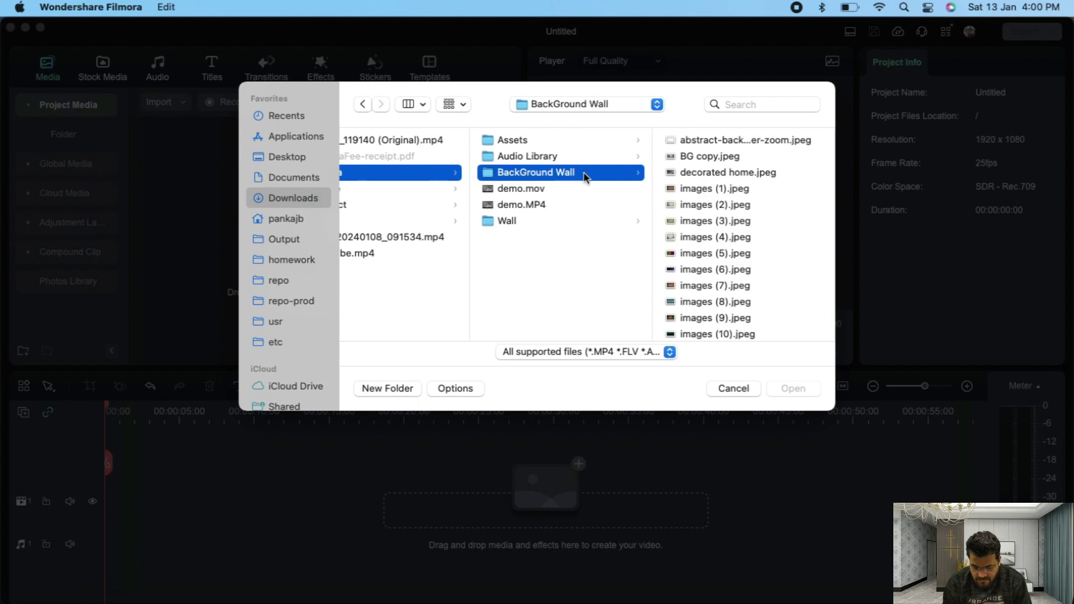
left_click(703, 158)
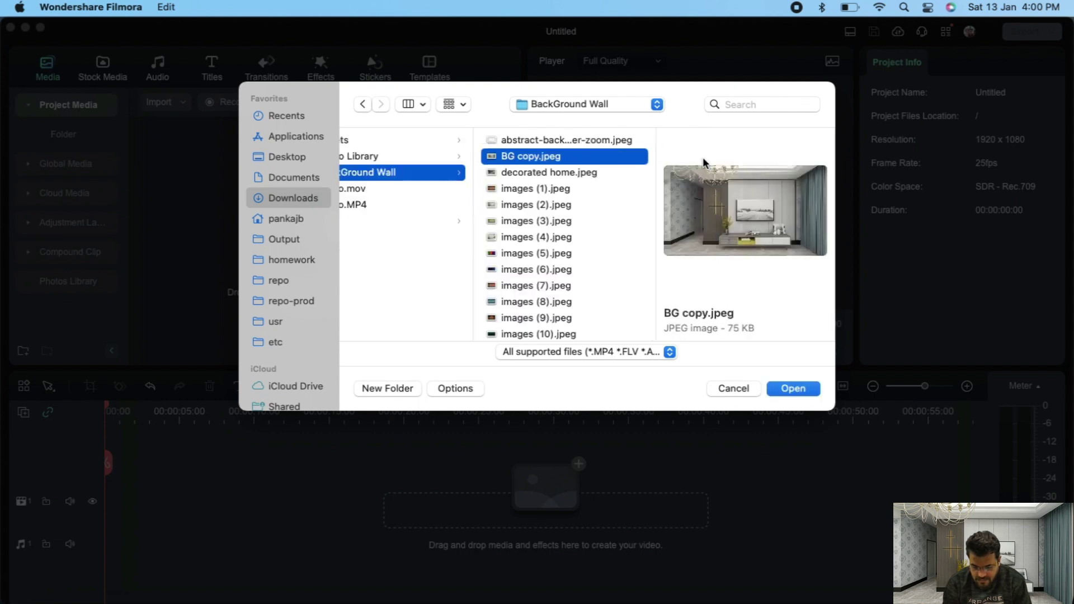
left_click(553, 224)
left_click(792, 393)
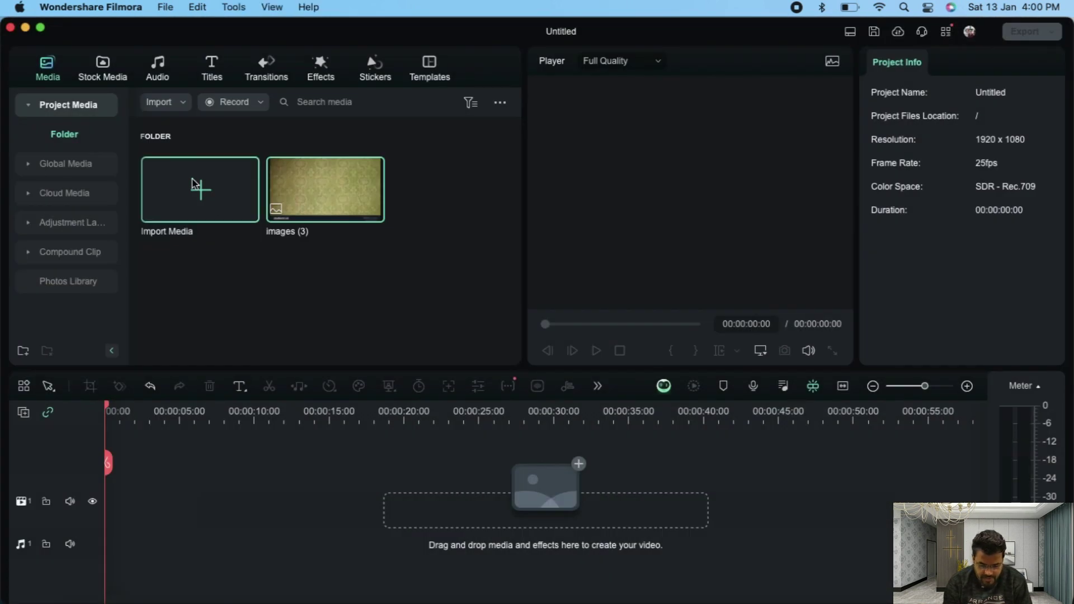
Step: Import Like That - Anno Domini Beats.mp3 from Downloads > Media > Audio Library
left_click(202, 193)
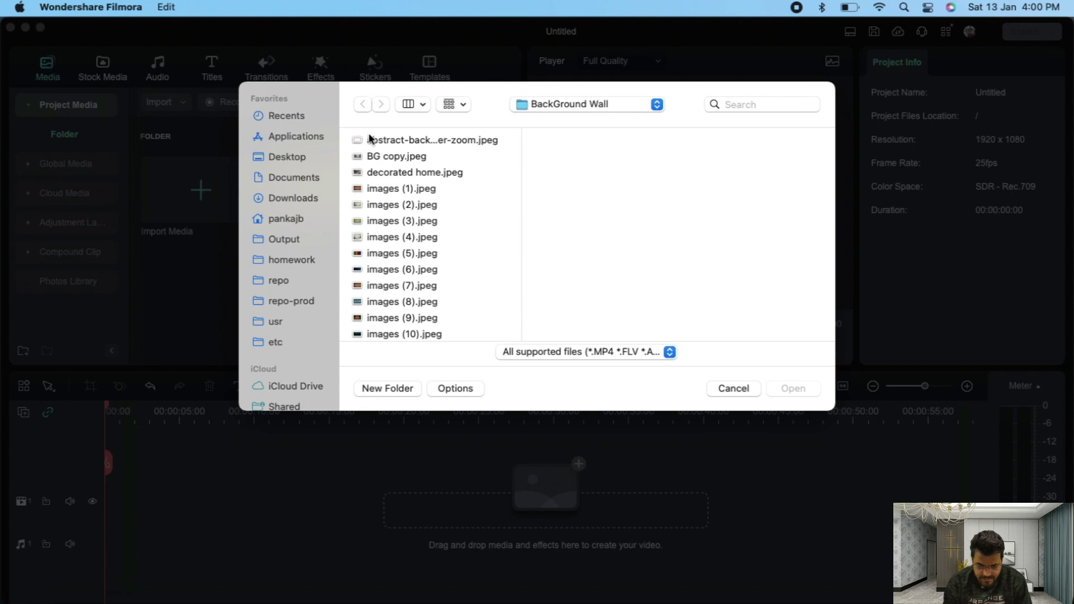
left_click(295, 217)
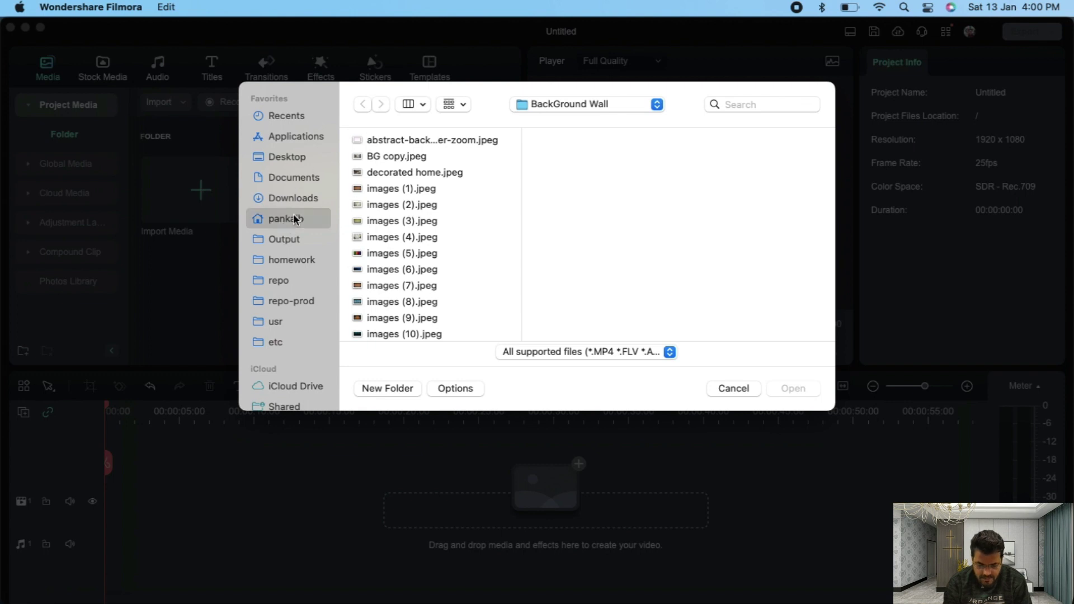
left_click(282, 179)
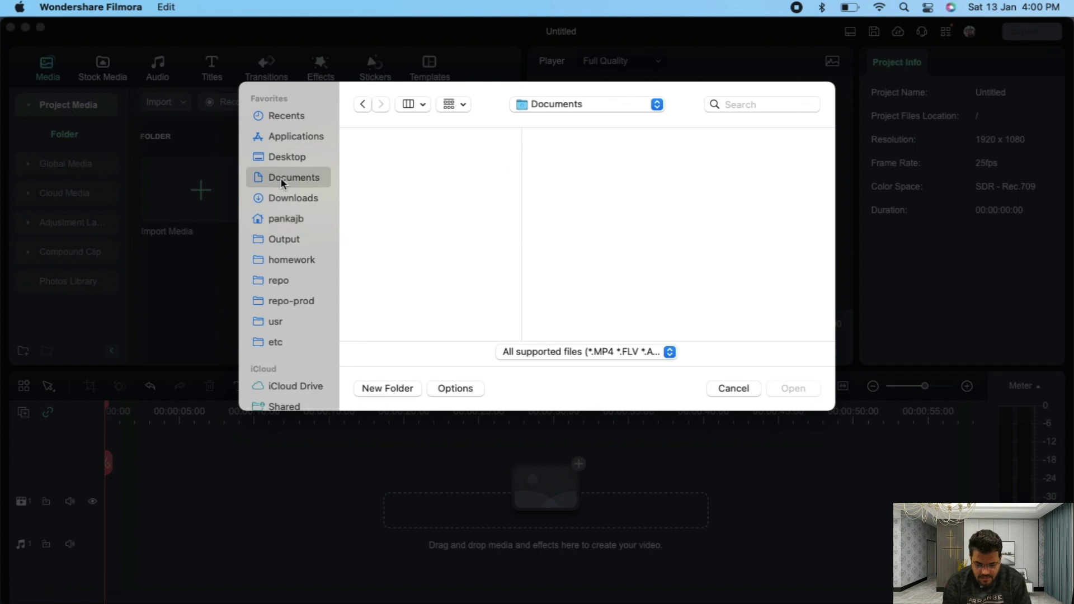
left_click(288, 198)
left_click(388, 172)
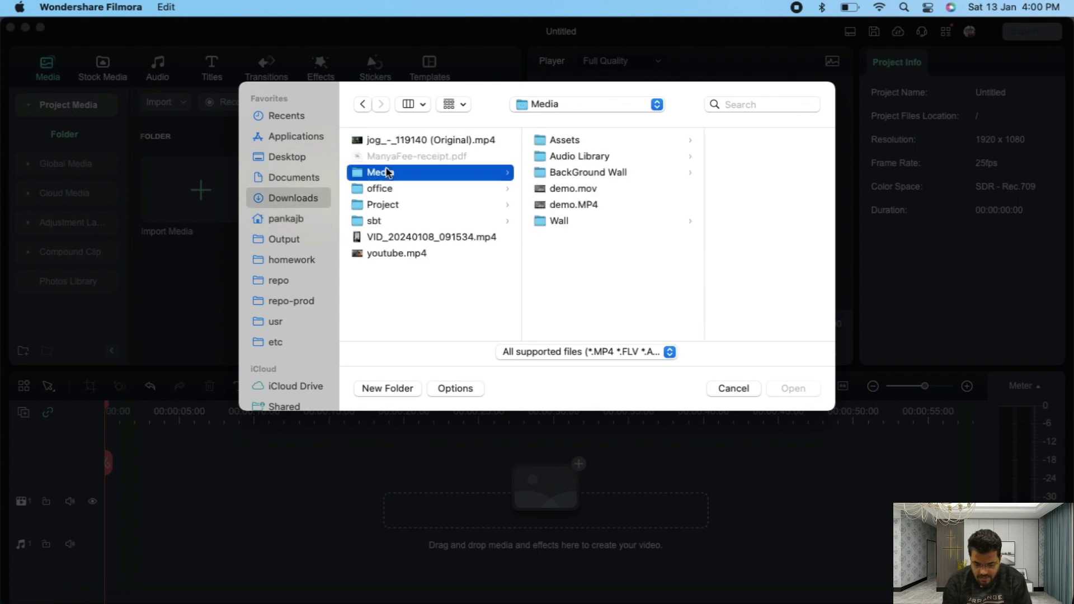
left_click(596, 156)
left_click(744, 189)
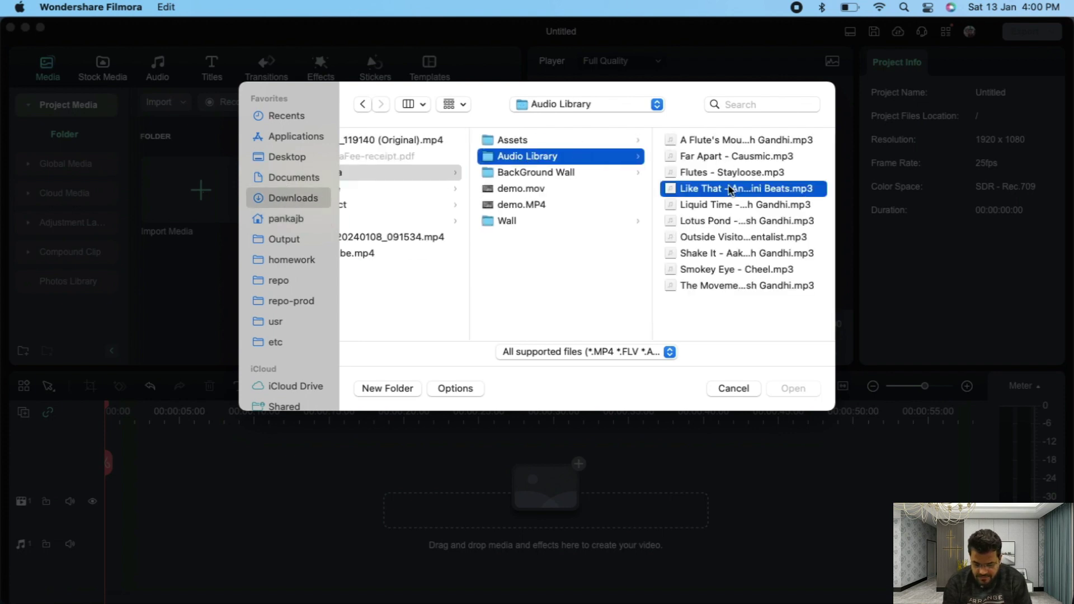
left_click(792, 388)
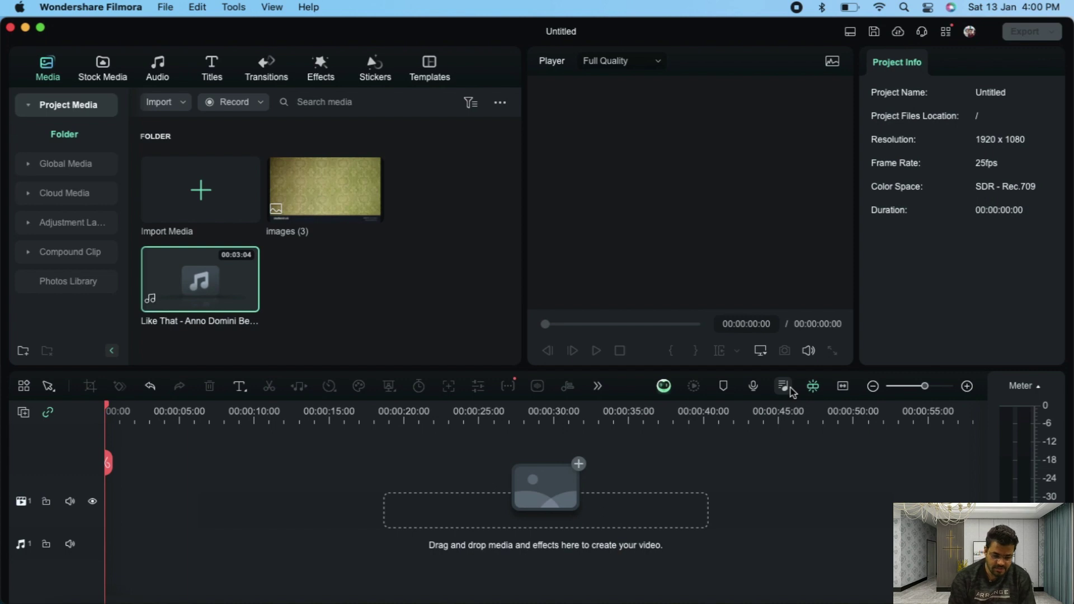
Step: Place the images (3) wallpaper on the video track and preview it
left_click(333, 185)
mouse_move(332, 184)
left_mouse_down()
mouse_move(118, 492)
mouse_move(327, 504)
left_mouse_up()
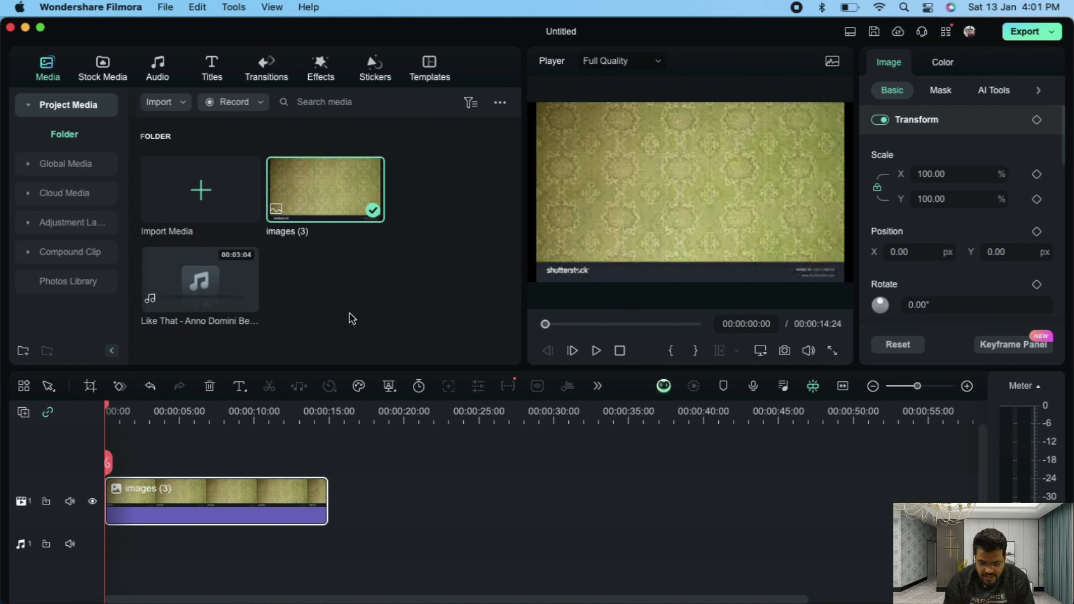
left_click(594, 350)
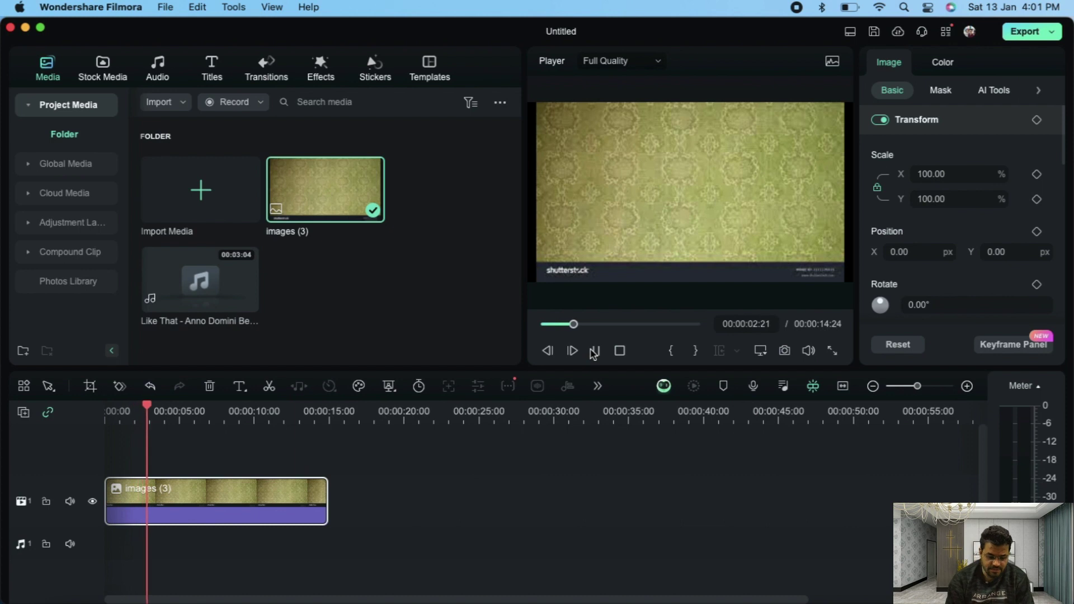
Step: Add the Like That track and split it at 14:23, deleting the part past the image
left_click(336, 297)
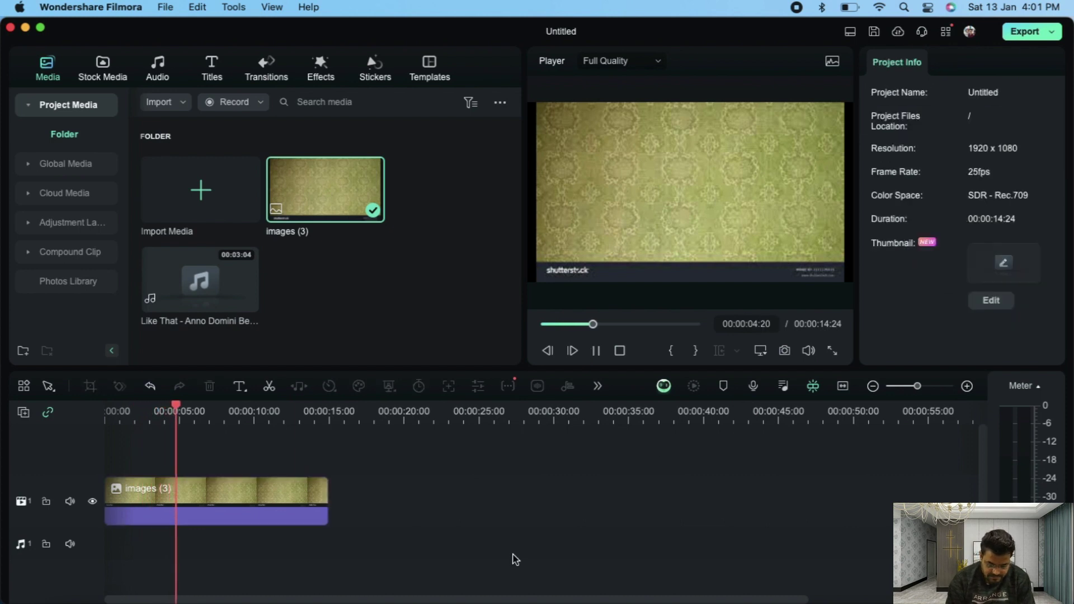
left_click_drag(244, 299, 162, 448)
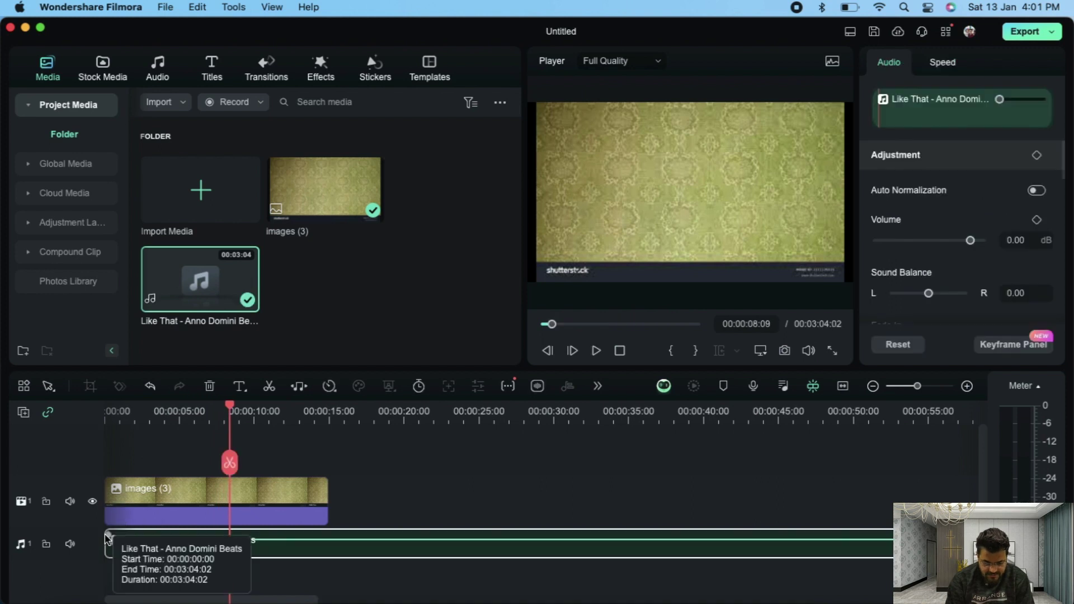
left_click_drag(230, 410, 329, 443)
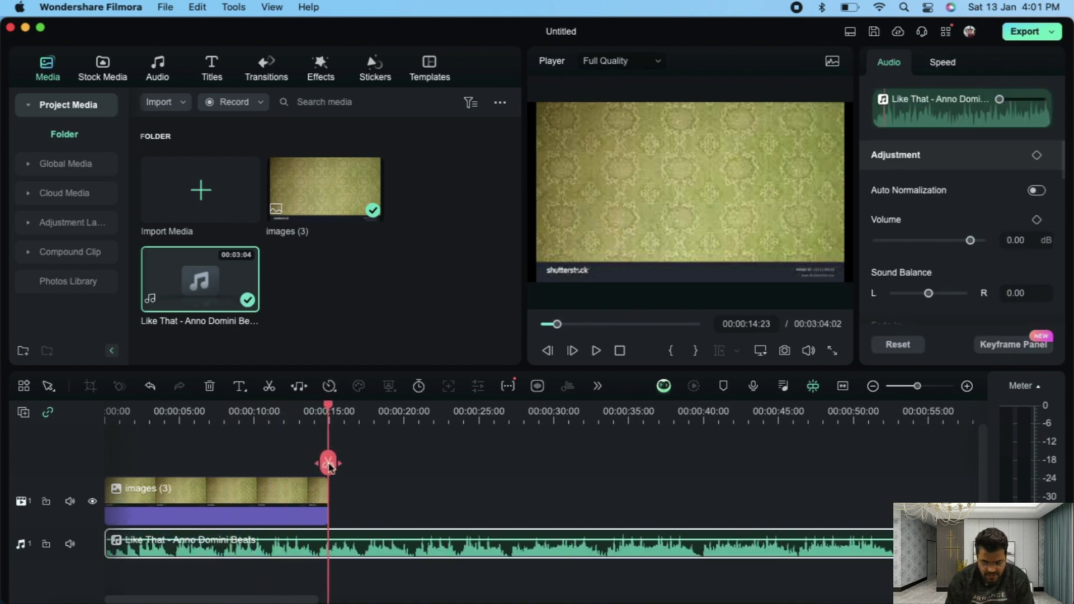
left_click(329, 463)
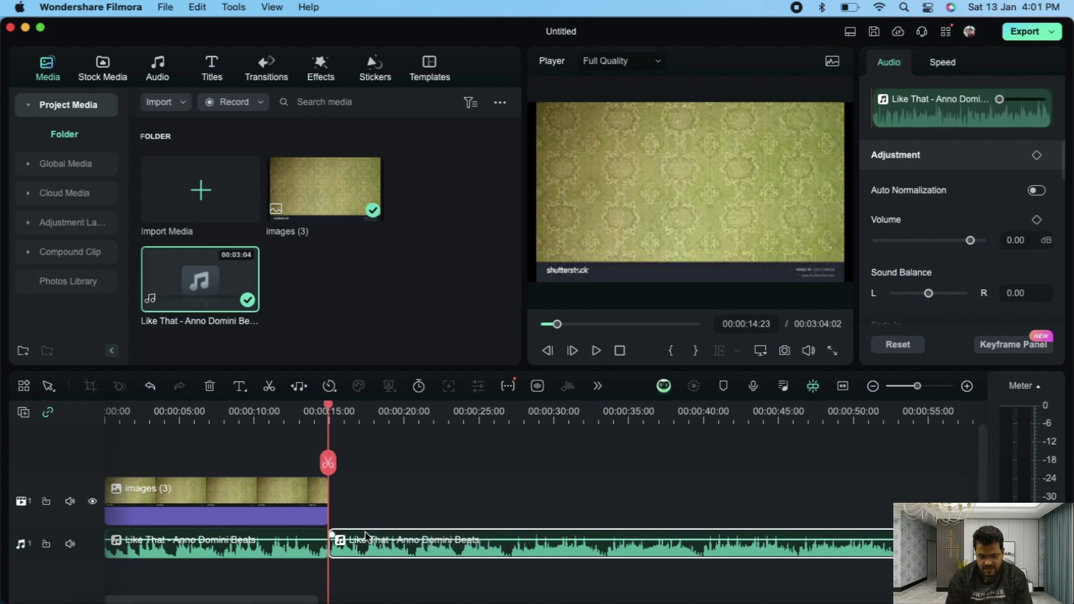
key("Delete")
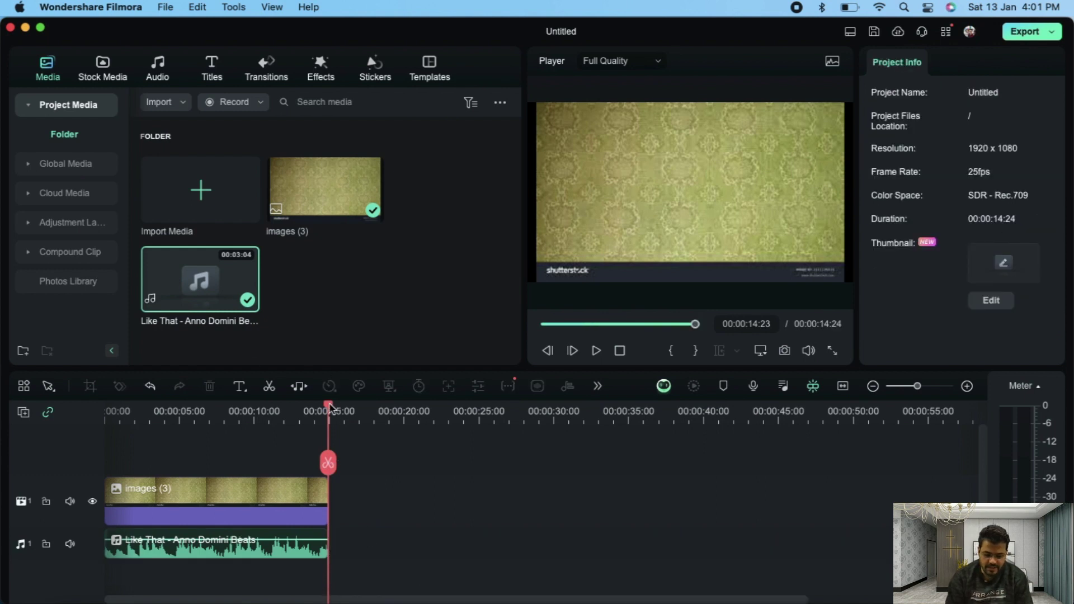
left_click_drag(330, 409, 106, 410)
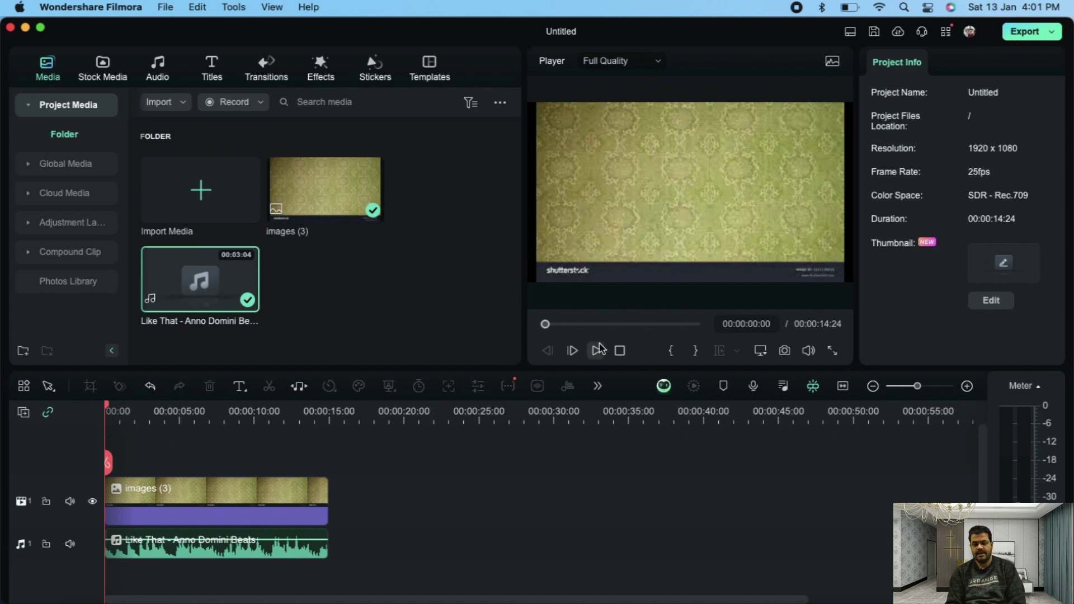
left_click(597, 350)
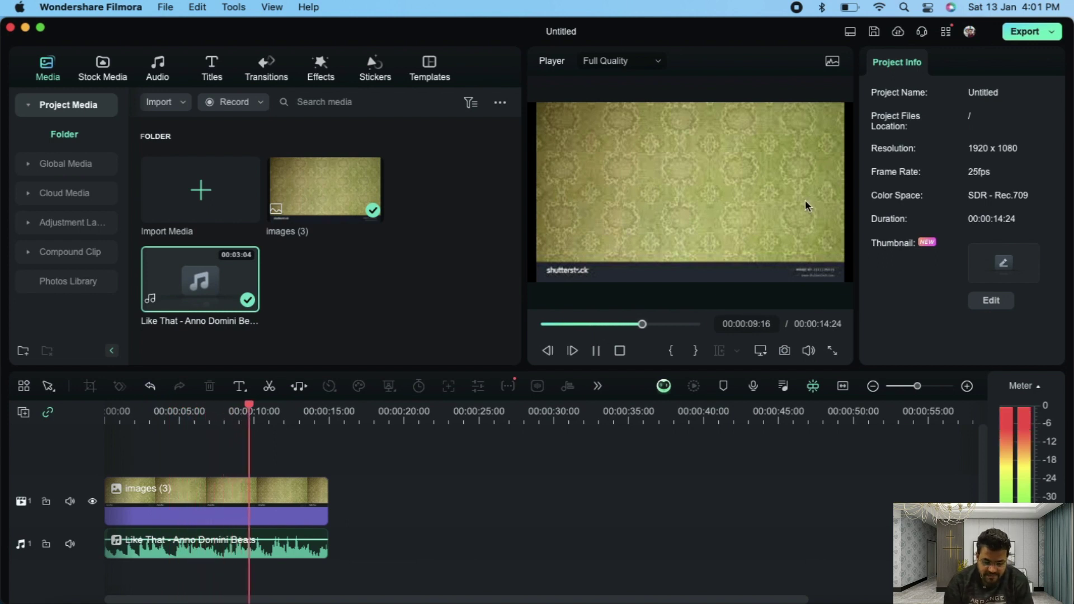
left_click(595, 351)
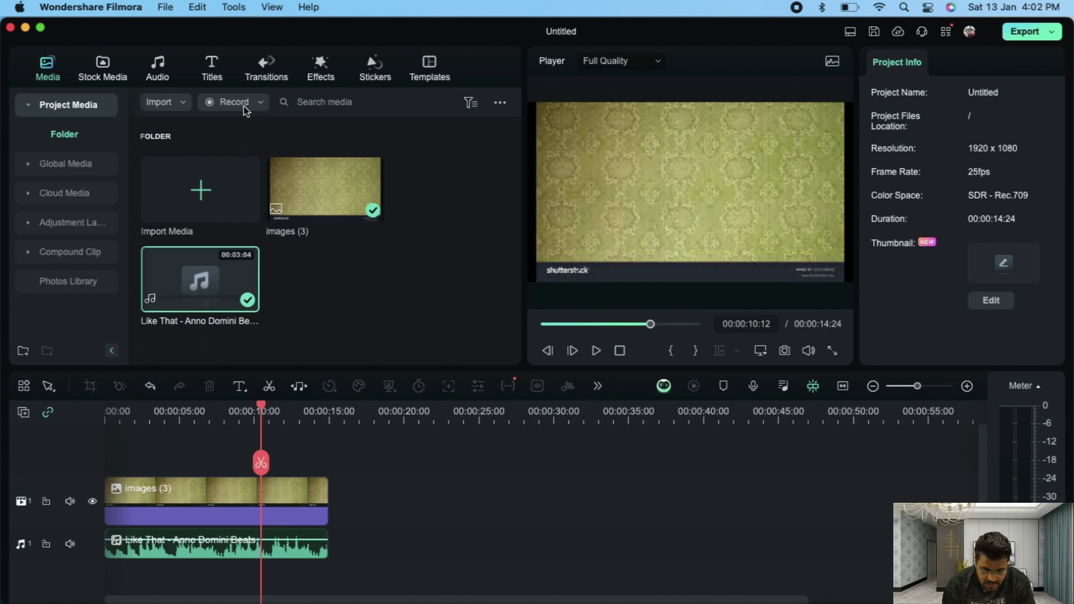
Step: Launch Record PC Screen at full screen 1440 × 900 and move the recorder window to the top
left_click(245, 110)
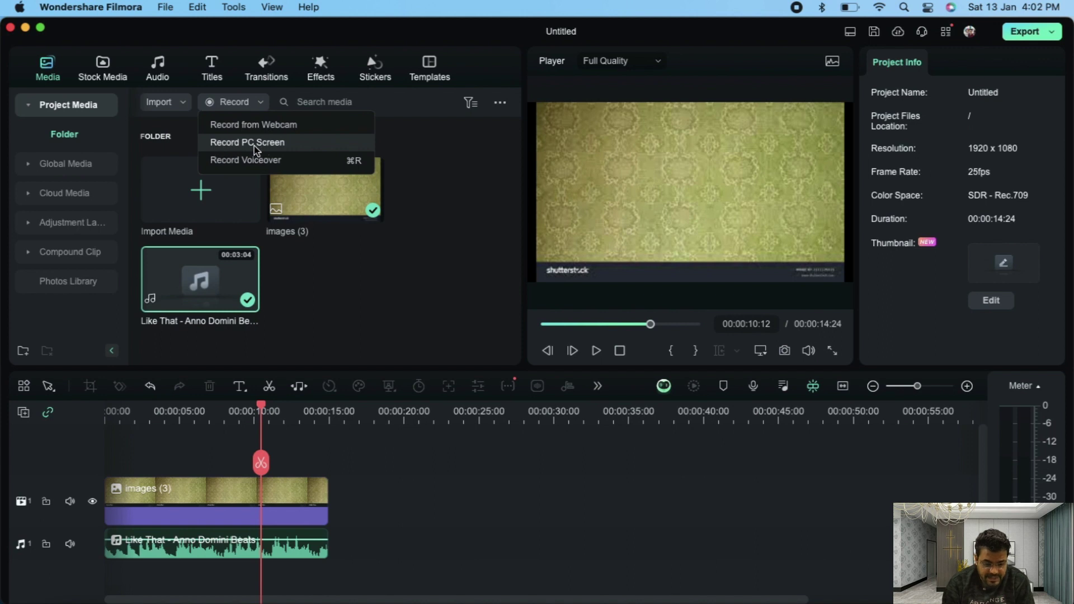
left_click(255, 146)
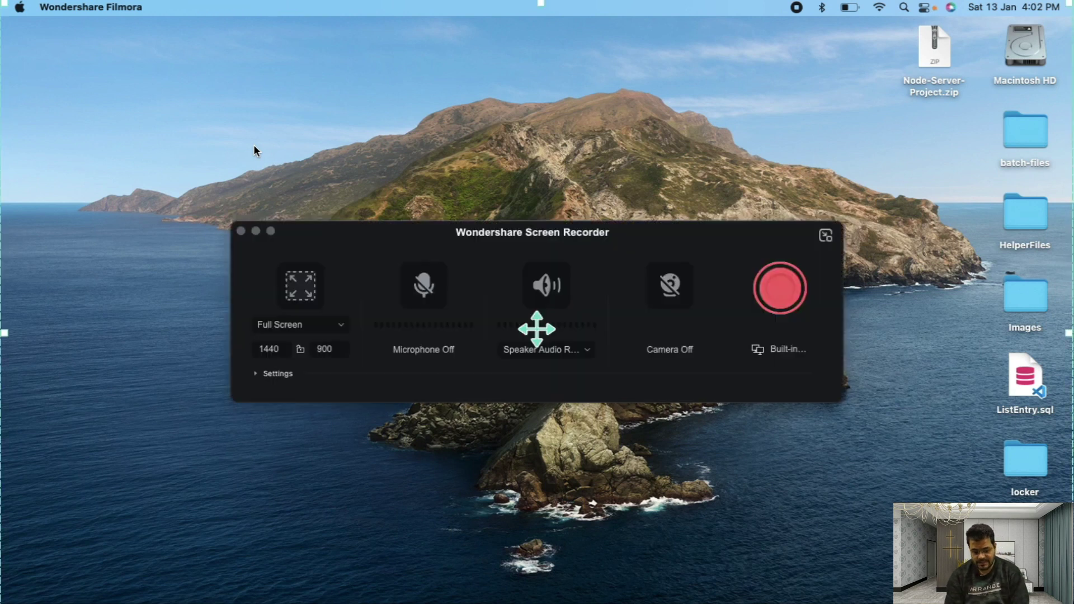
mouse_move(523, 229)
left_mouse_down()
mouse_move(533, 102)
mouse_move(524, 36)
left_mouse_up()
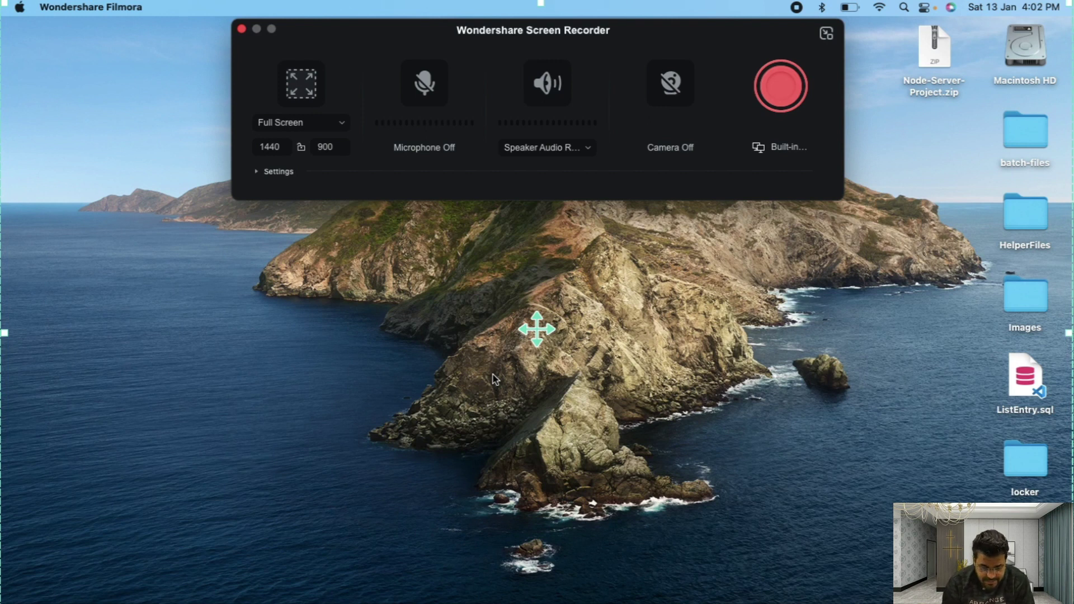
Step: Expand the recorder settings and select the default recording name in the Name field
left_click(276, 172)
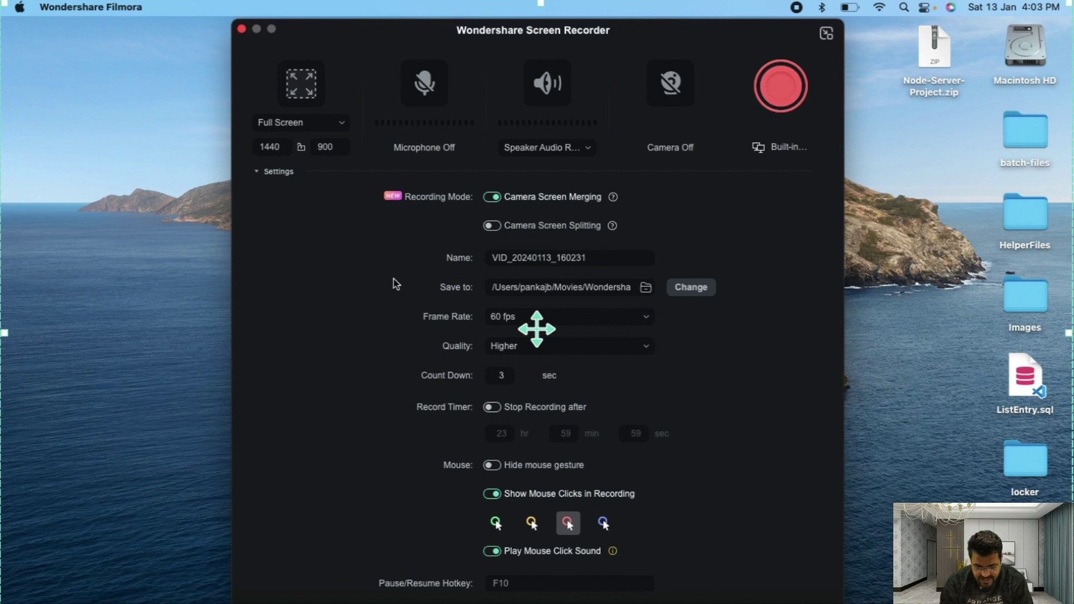
left_click(561, 256)
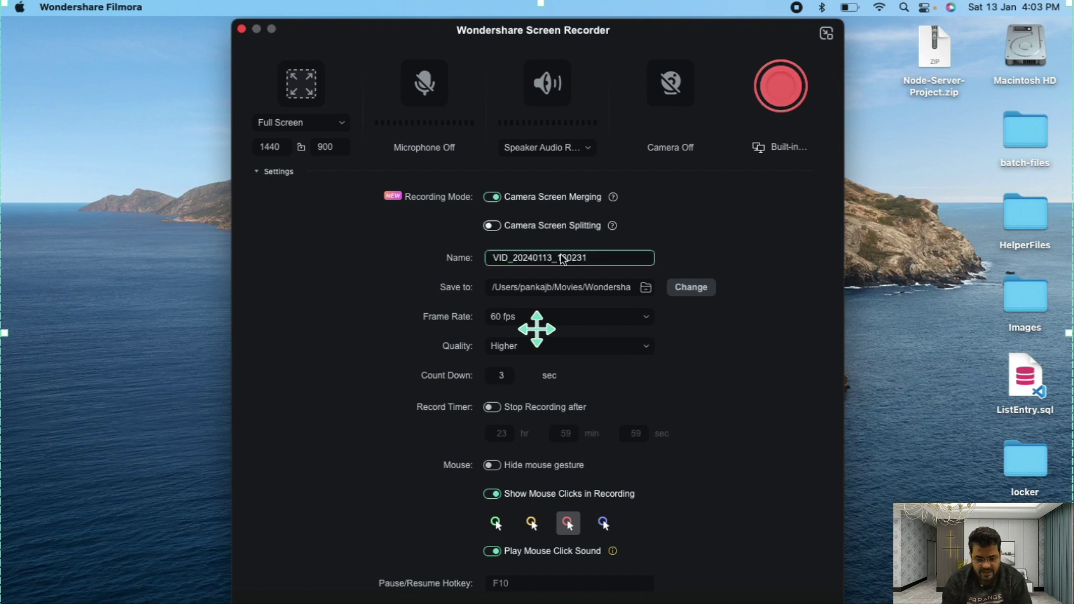
double_click(561, 256)
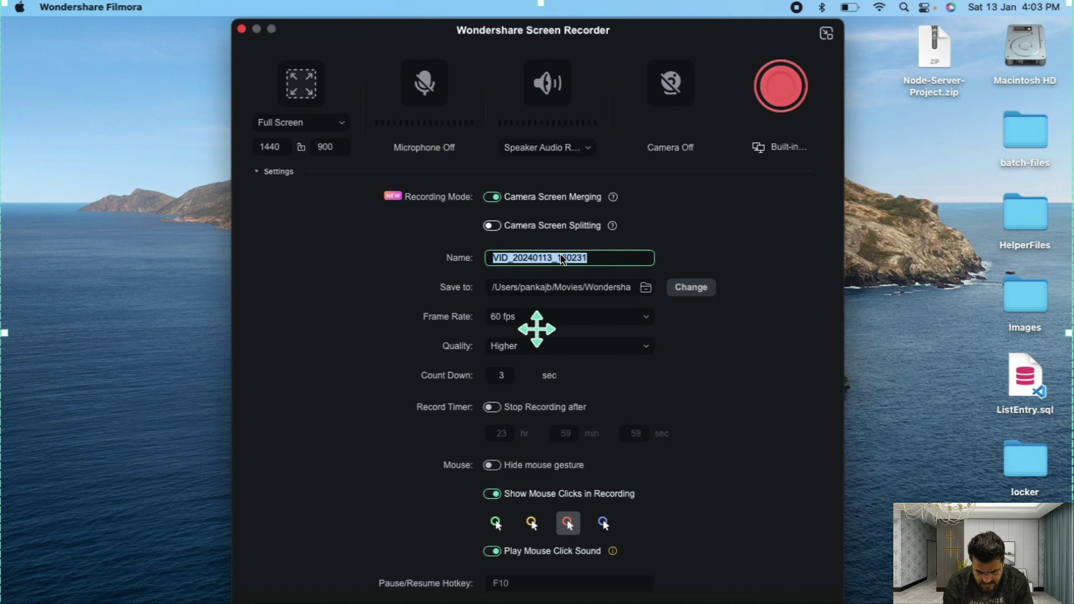
Step: Rename the recording to Demo-Recording, fixing the mistyped capital letter
type("Demo")
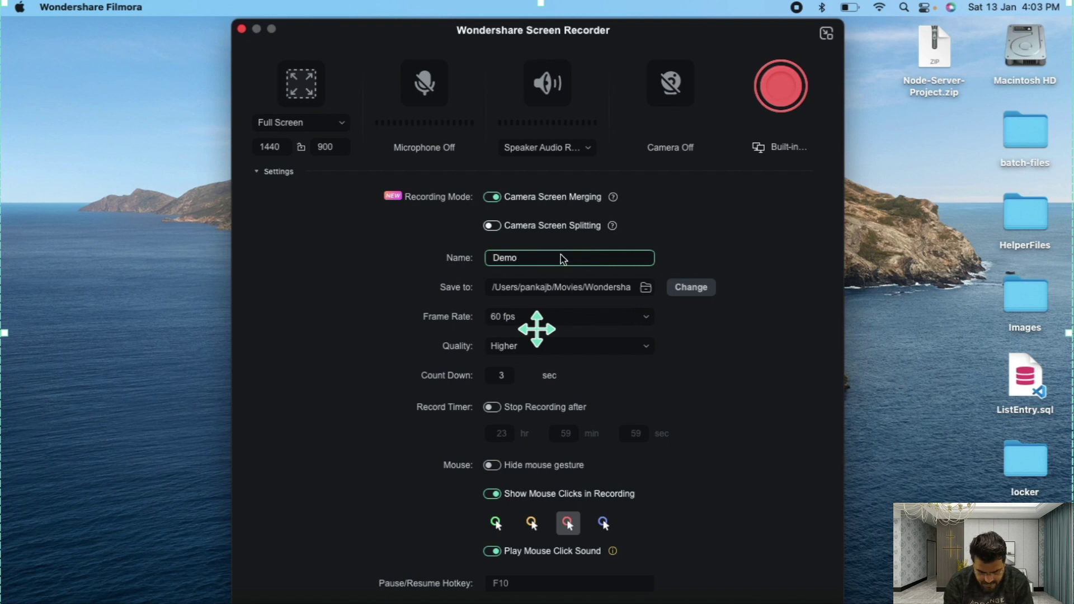
type("-REcording")
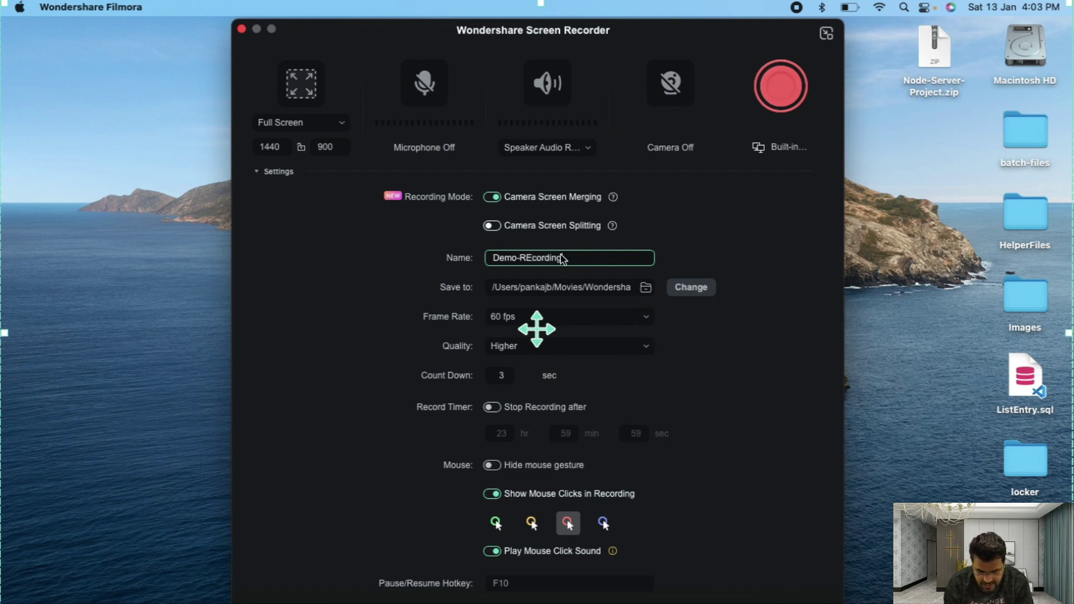
key("BackSpace")
key("BackSpace")
key("BackSpace")
key("BackSpace")
key("BackSpace")
key("BackSpace")
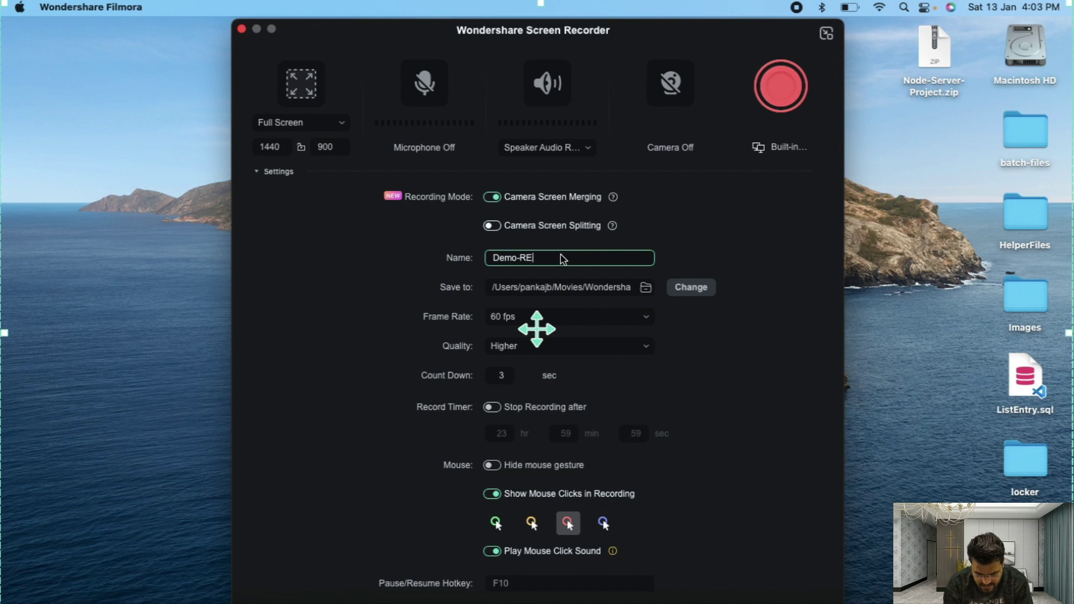
key("BackSpace")
type("ecording")
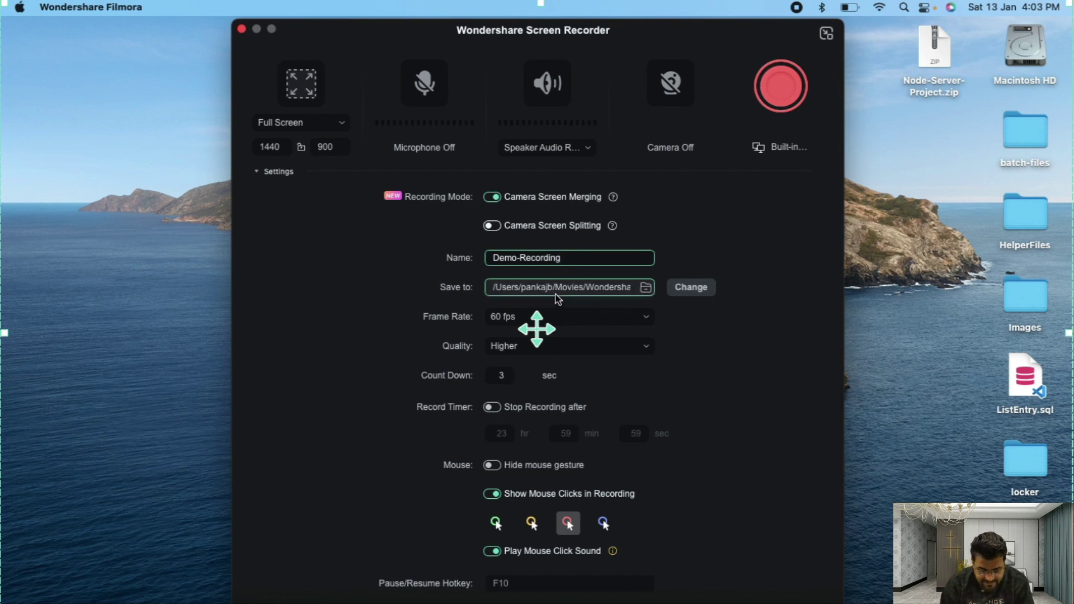
Step: Keep the frame rate at 60 fps and the quality at Higher
left_click(652, 318)
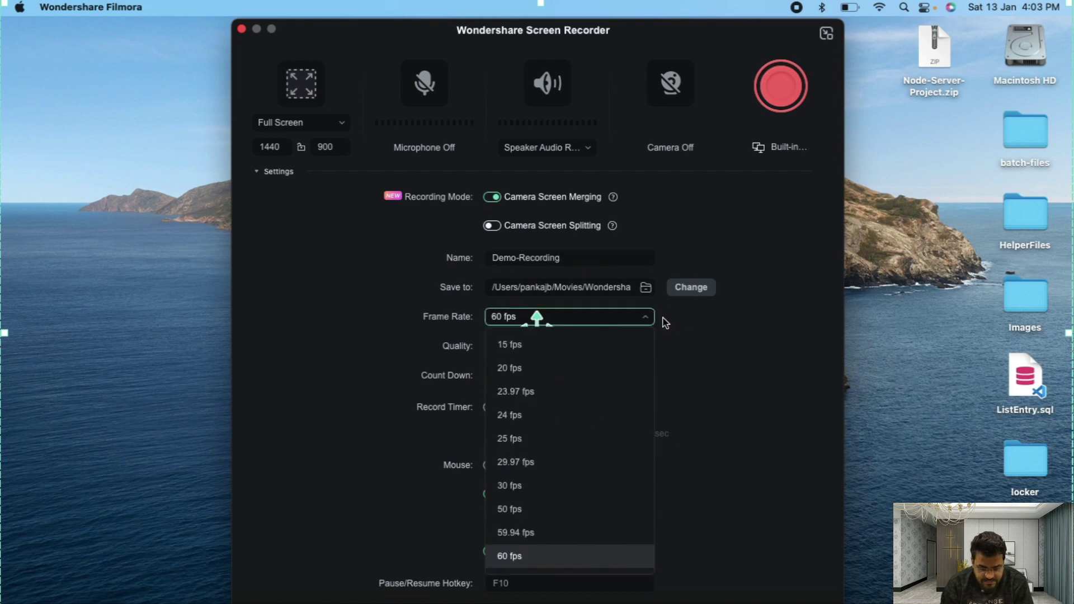
left_click(704, 331)
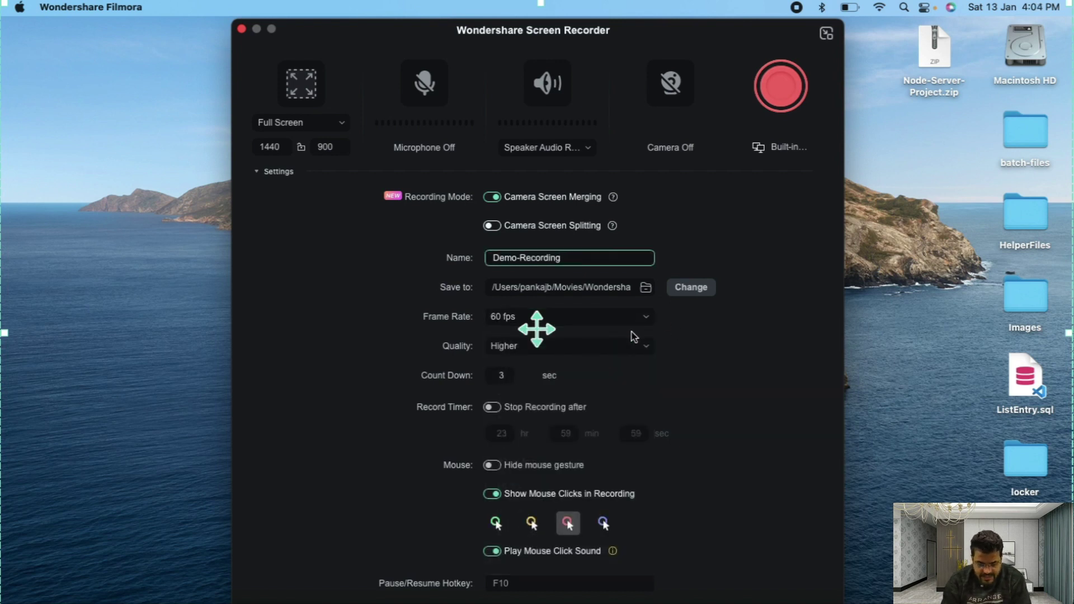
left_click(647, 346)
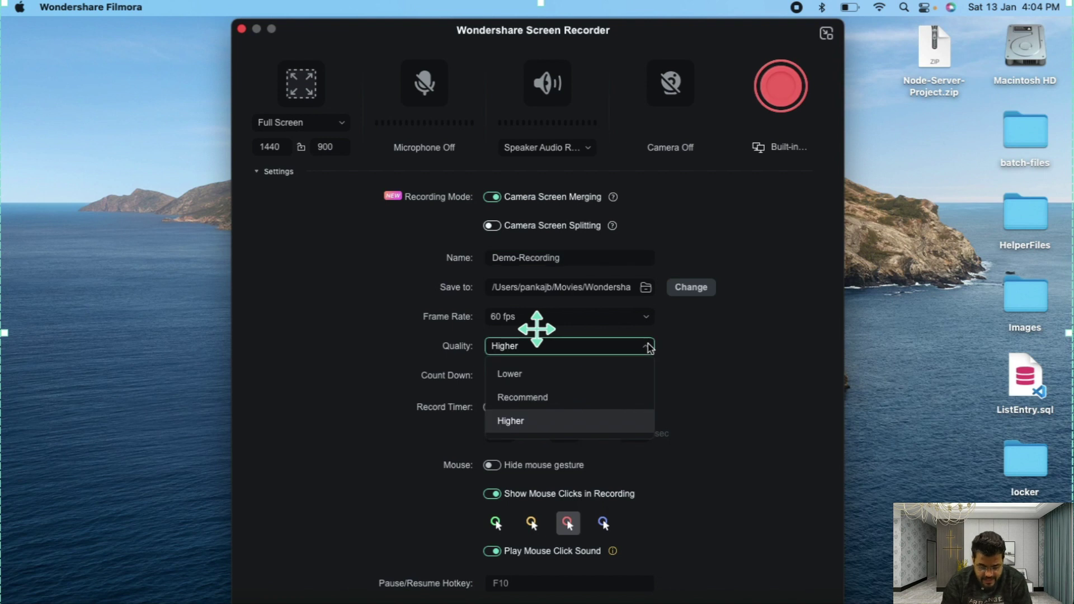
left_click(745, 357)
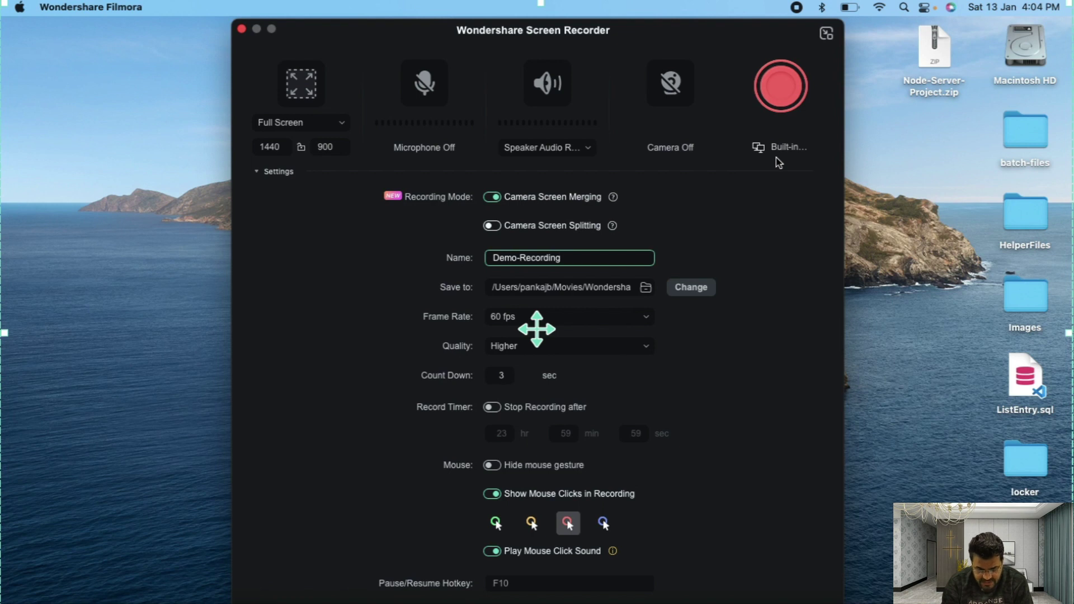
left_click(493, 408)
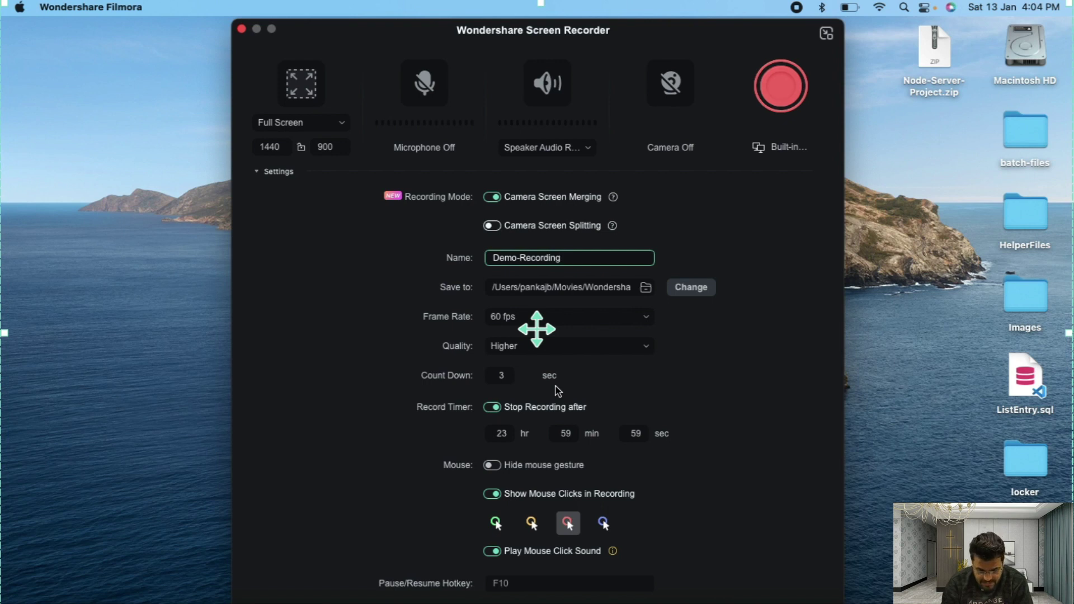
left_click(495, 408)
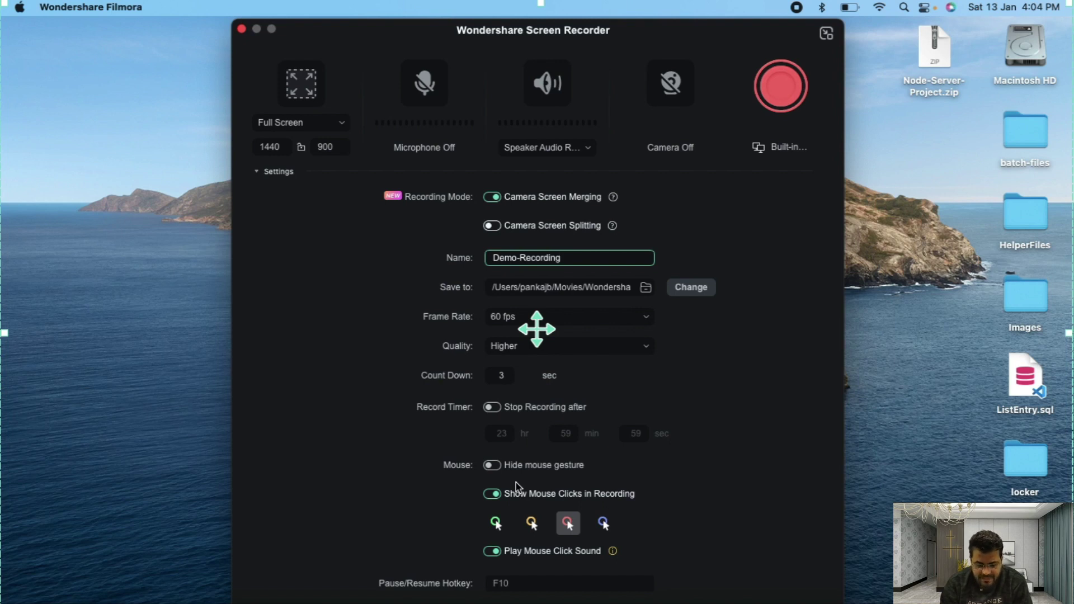
Step: Leave mouse gestures shown, set the click marker colour to yellow, and mute click sounds
left_click(493, 466)
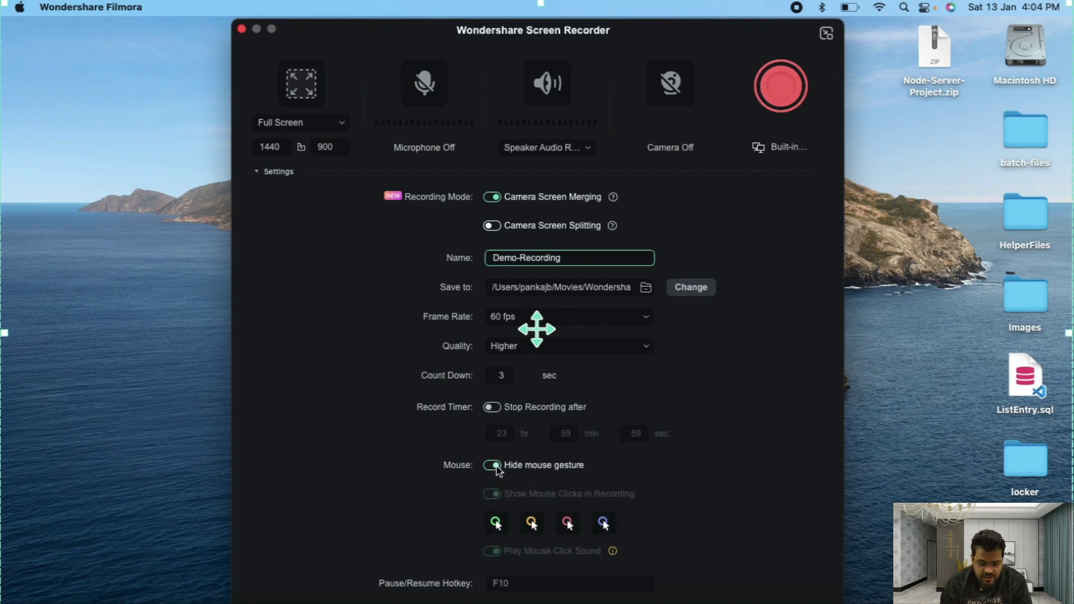
left_click(493, 466)
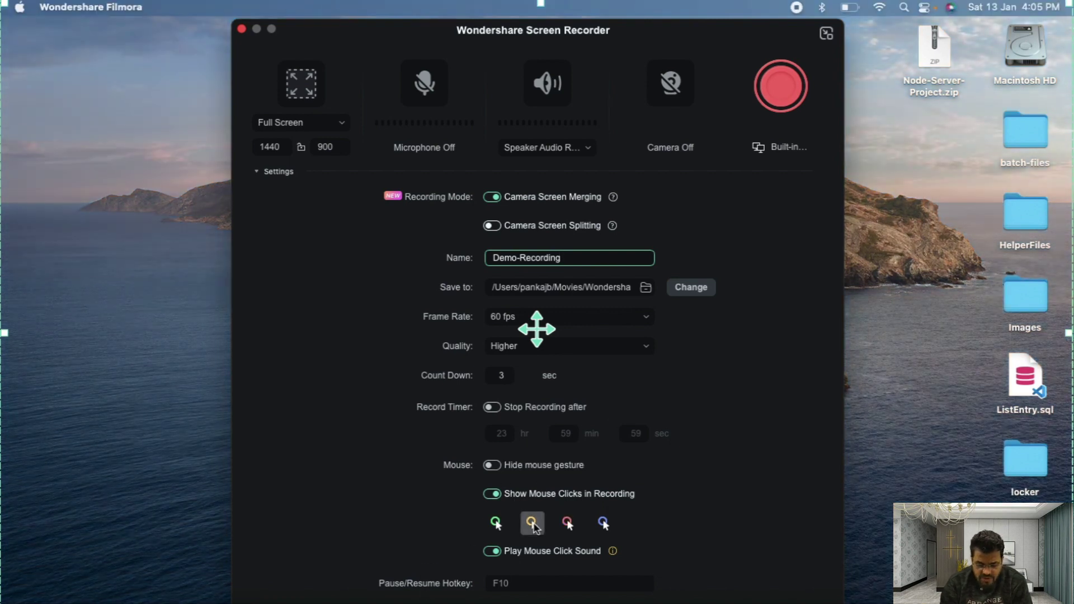
left_click(496, 524)
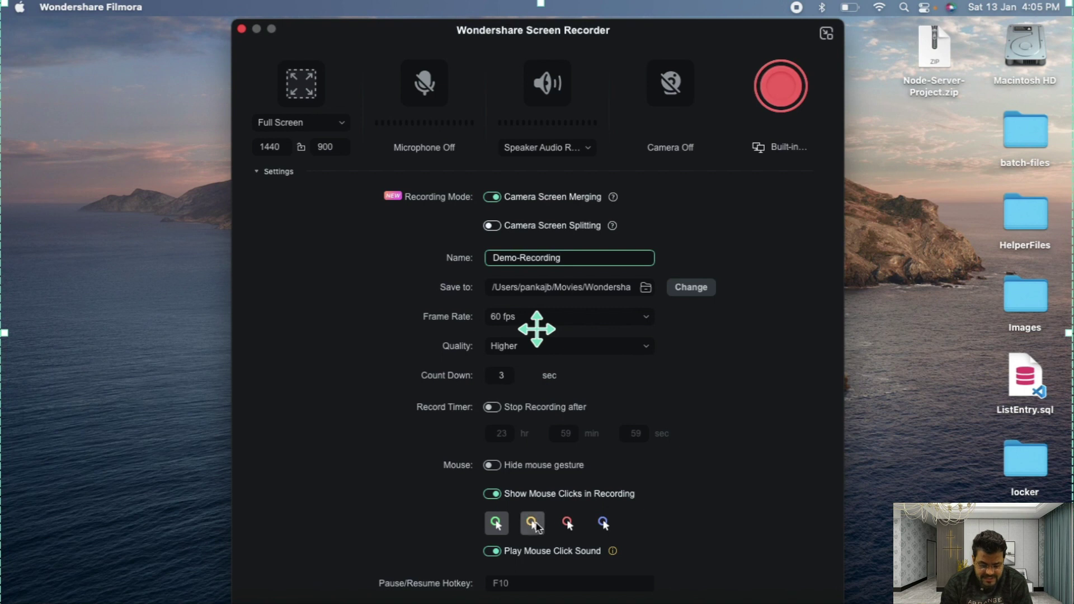
left_click(542, 525)
left_click(606, 524)
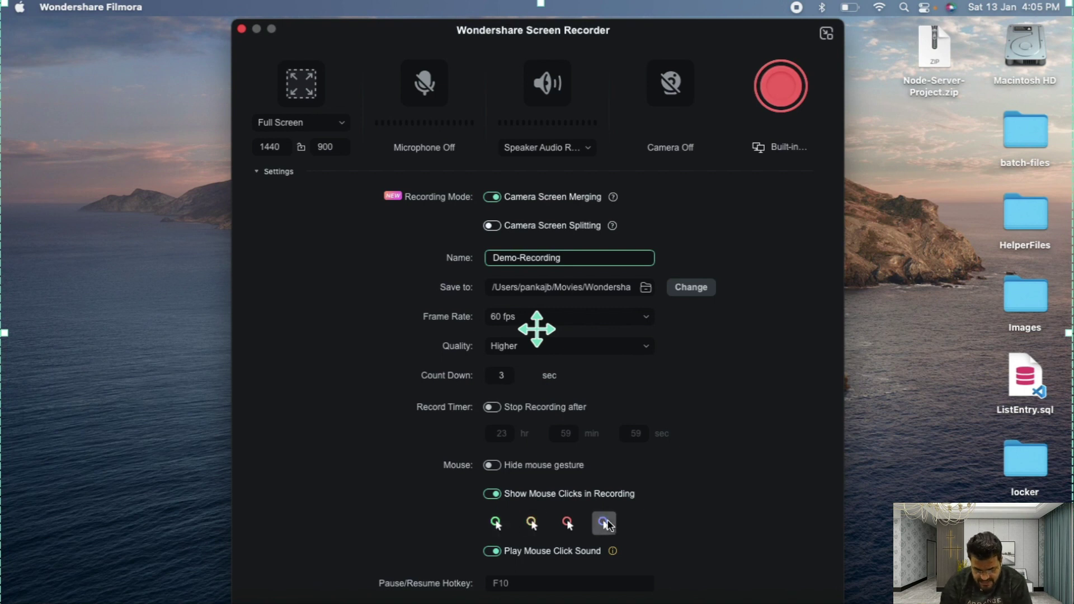
left_click(532, 524)
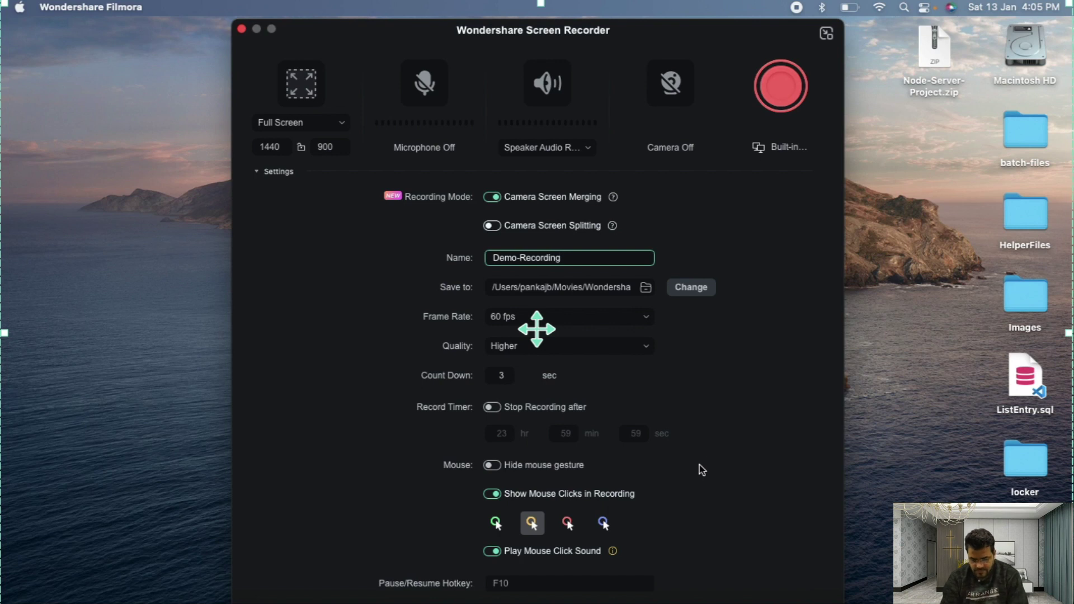
left_click(492, 553)
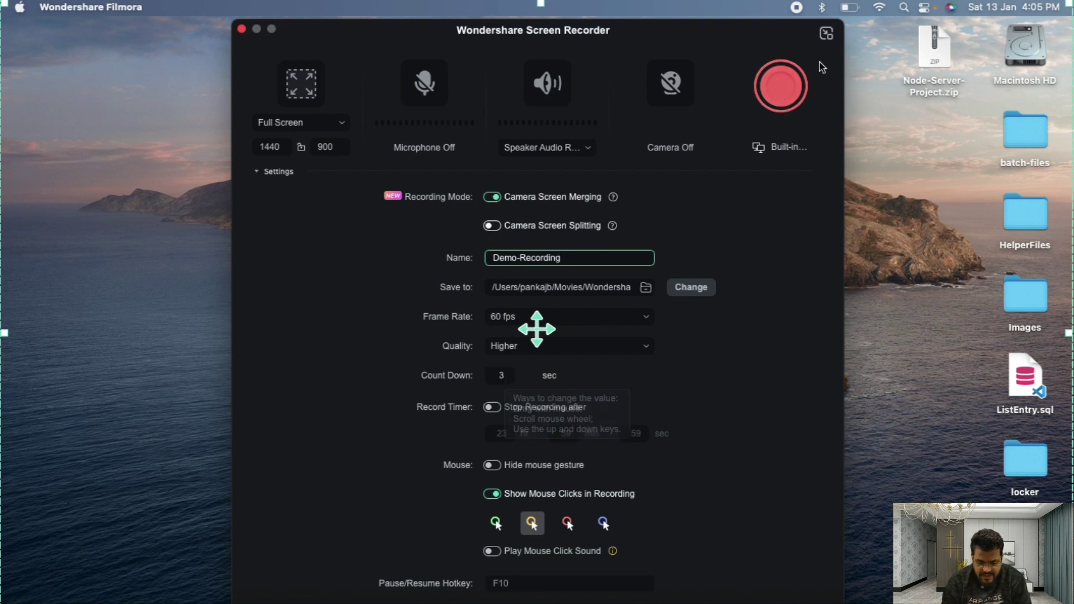
Step: Record the Demo-Recording capture, then preview the Filmora project full screen and exit full screen
left_click(793, 83)
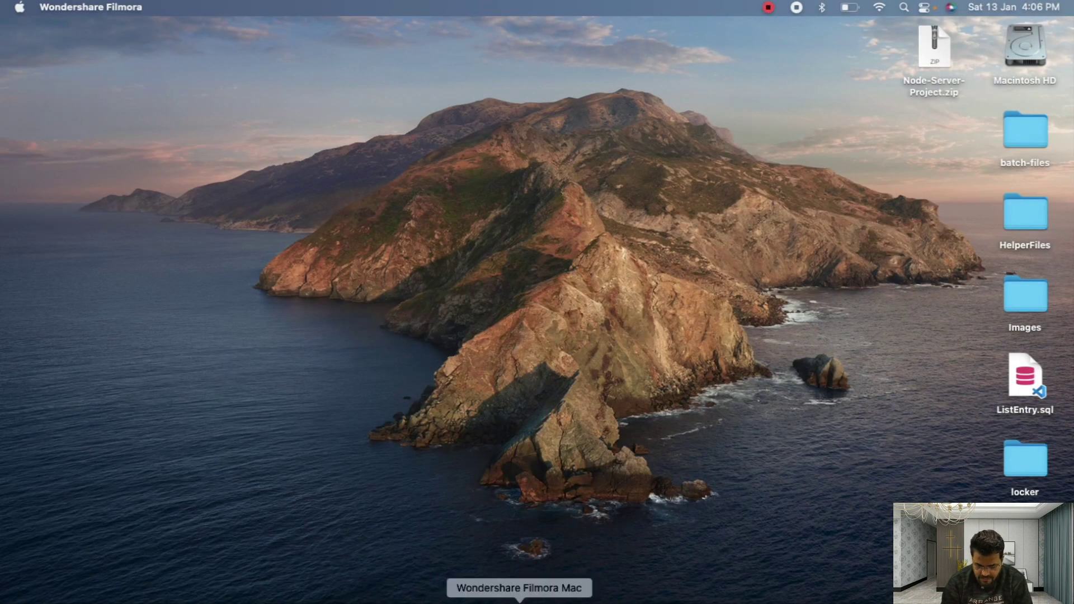
left_click(519, 600)
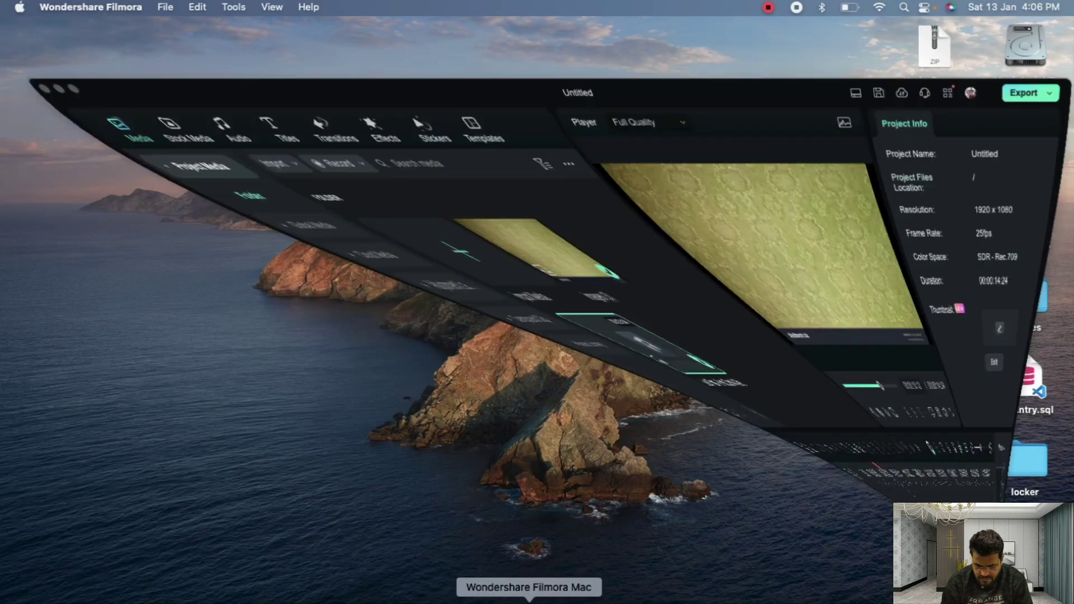
left_click(832, 351)
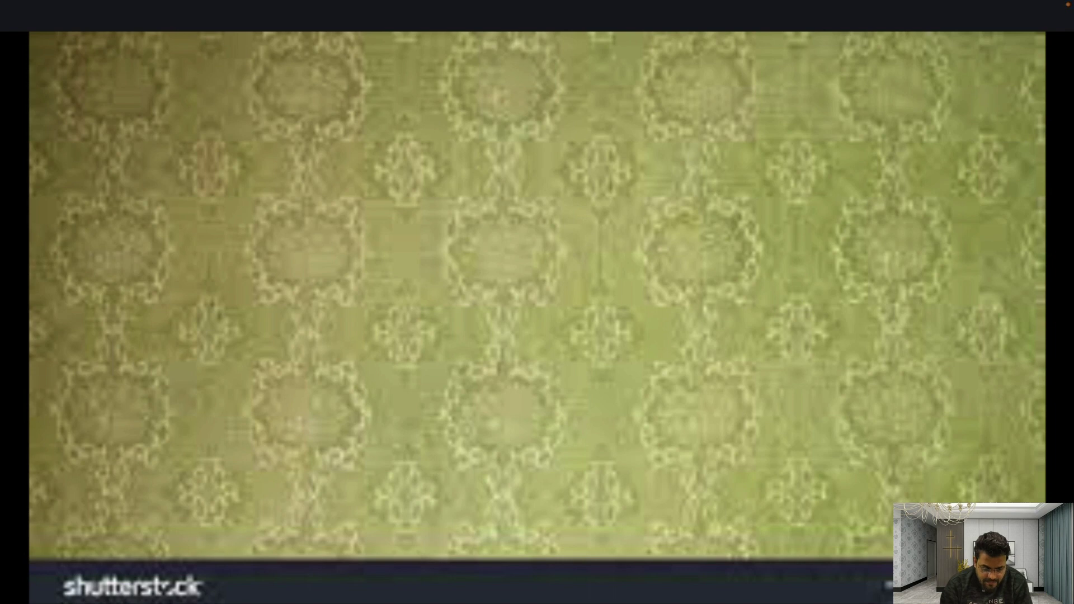
mouse_move(33, 2)
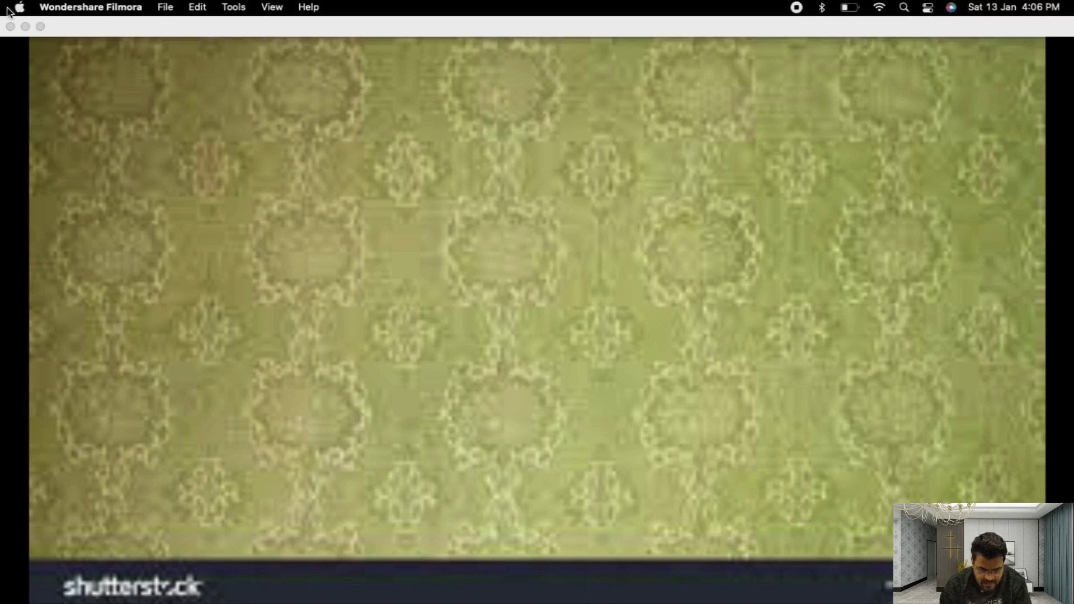
key("Escape")
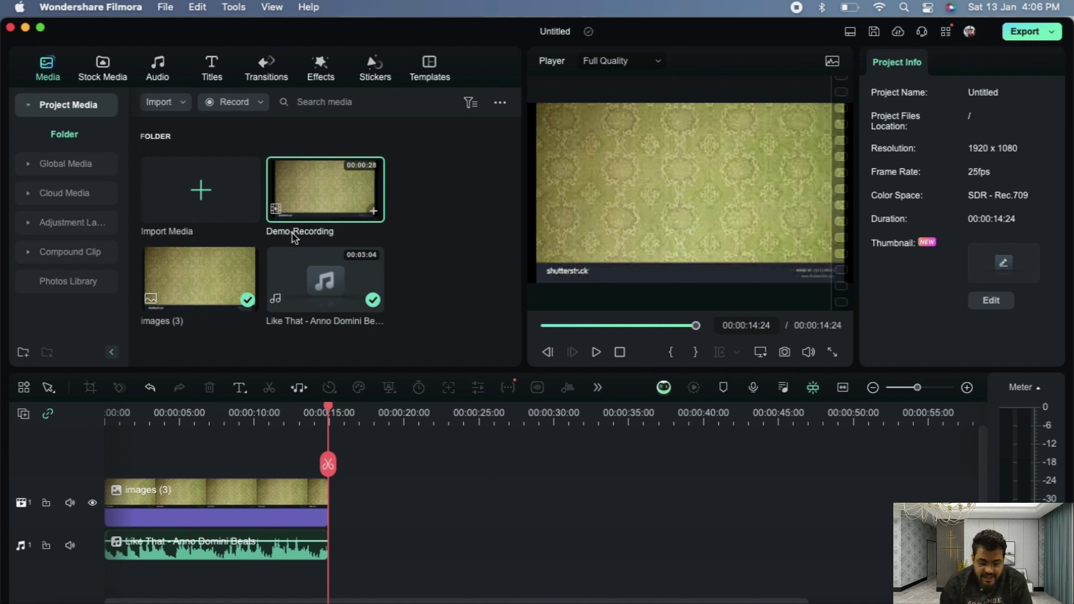
mouse_move(297, 237)
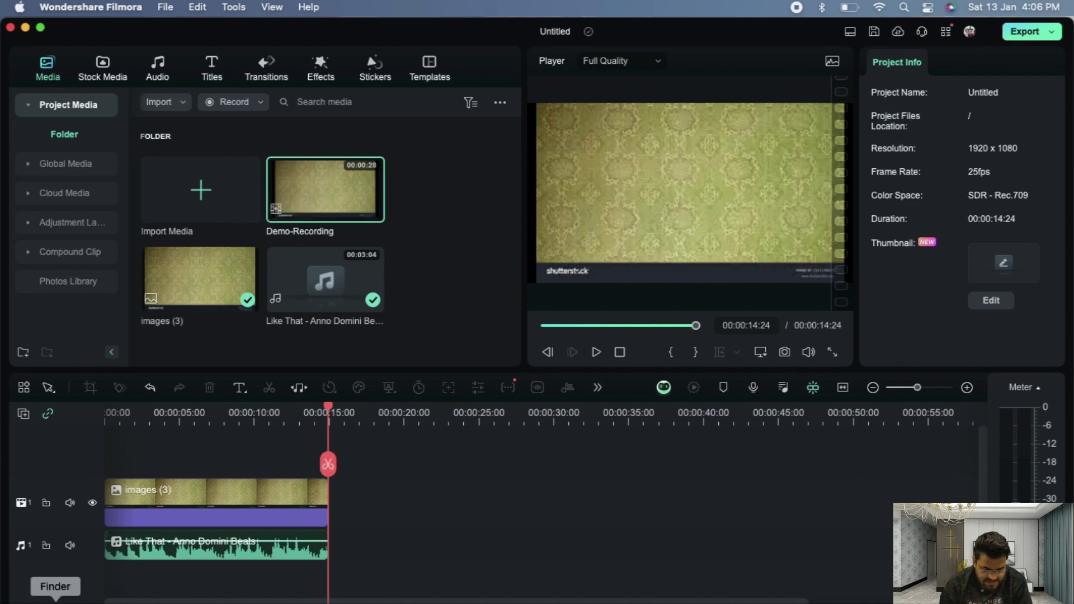
Step: In Finder, locate Demo-Recording.mp4 in Movies > Wondershare Filmora Mac > Recorded and open it in QuickTime Player
left_click(55, 600)
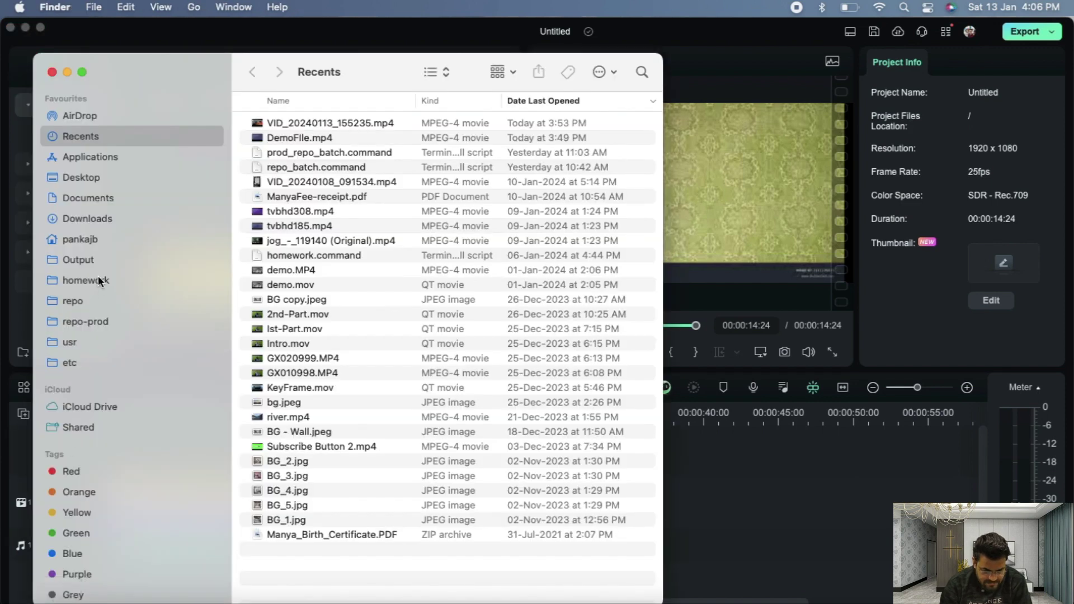
left_click(76, 239)
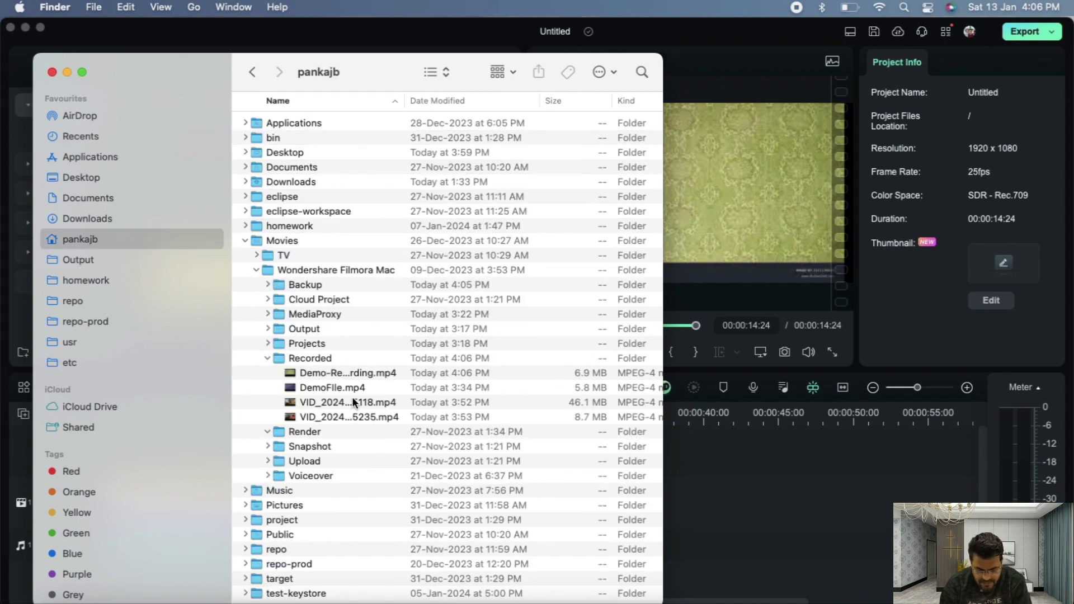
left_click(344, 373)
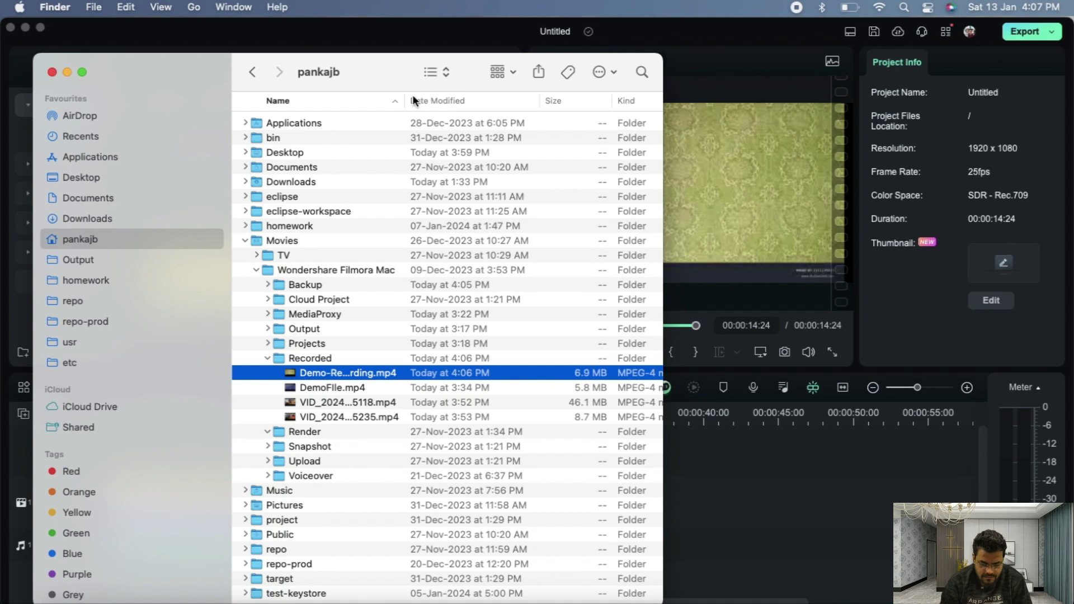
left_click_drag(405, 100, 476, 99)
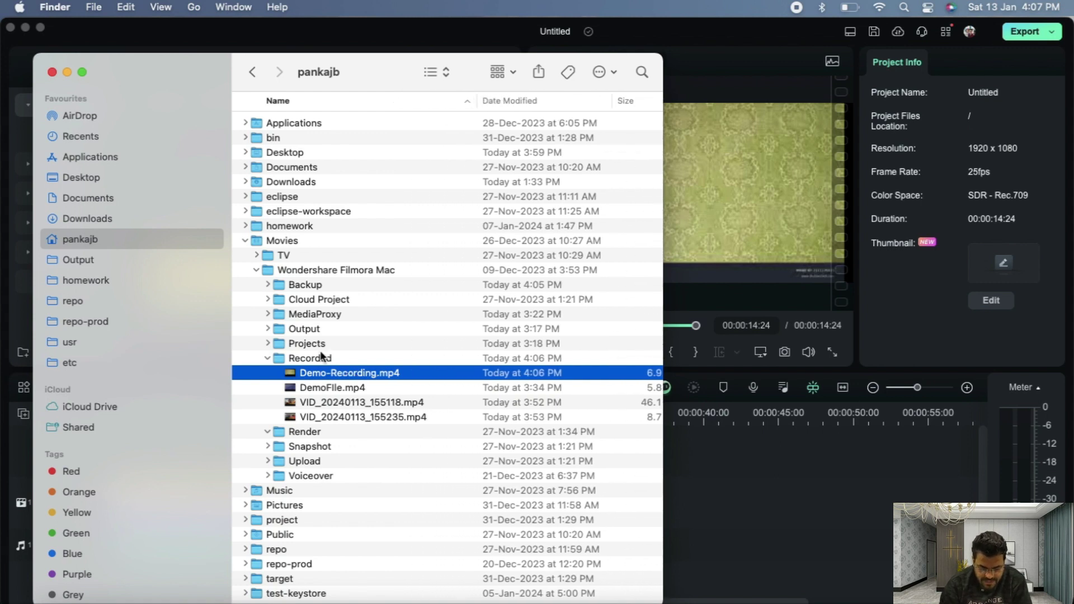
double_click(351, 373)
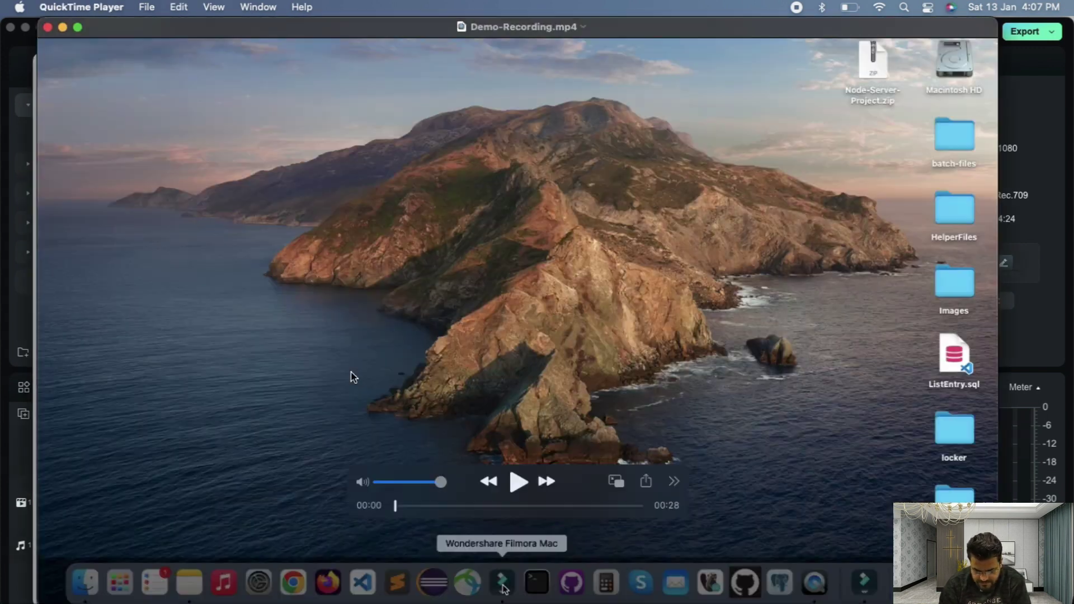
Step: Play back Demo-Recording.mp4 in QuickTime Player
left_click(519, 482)
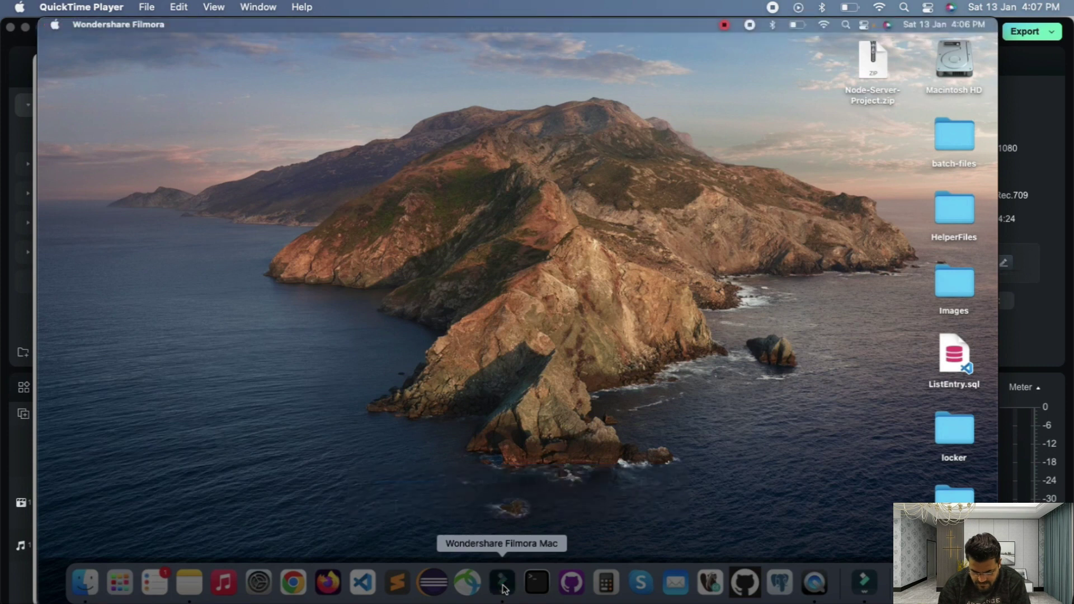